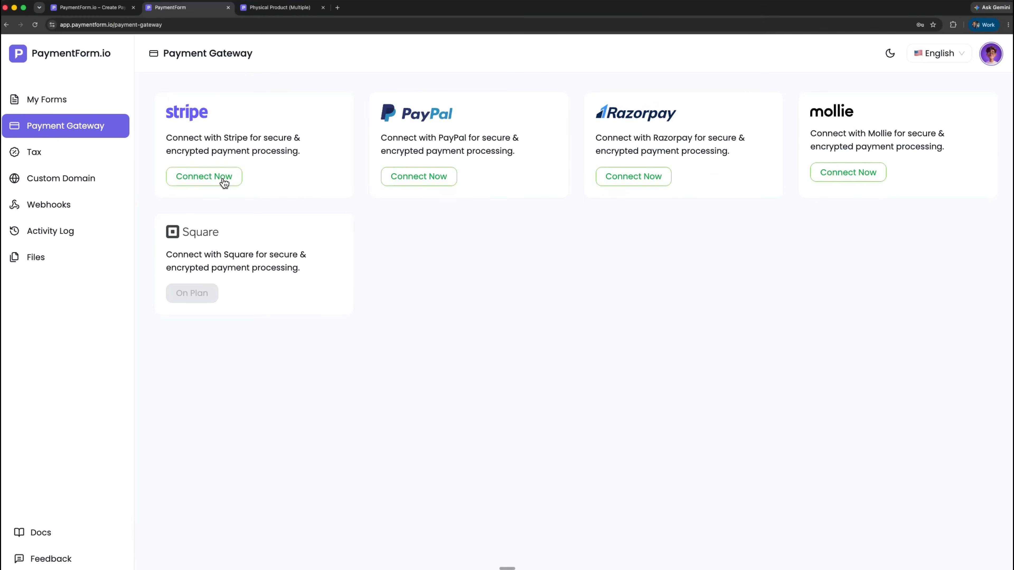
{"action": "left_click", "coordinate": [225, 176]}
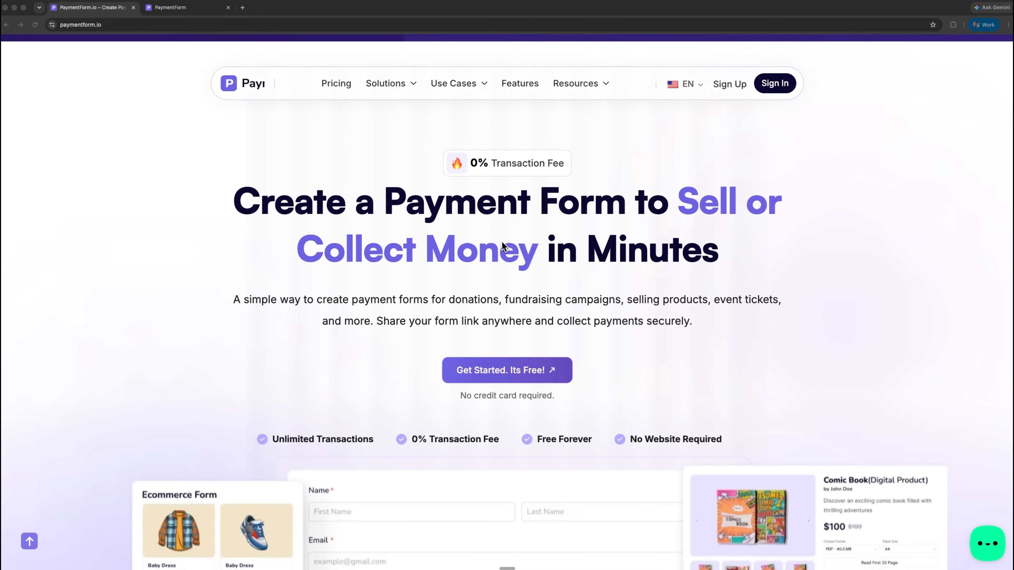
{"action": "scroll", "coordinate": [502, 246], "scroll_direction": "down", "scroll_amount": 5}
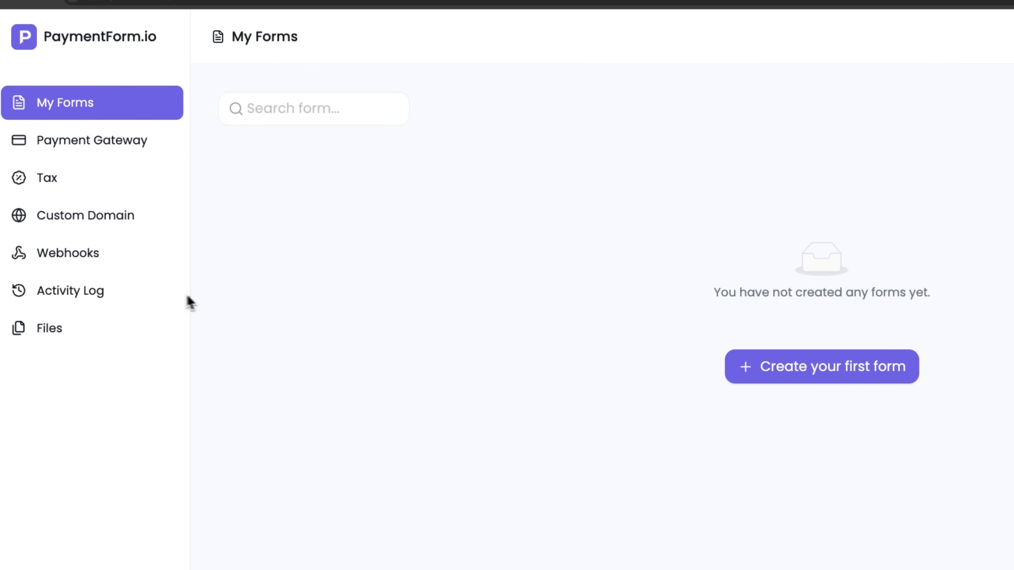
Step: Create the first form from the Physical Product (Multiple) template
{"action": "left_click", "coordinate": [794, 368]}
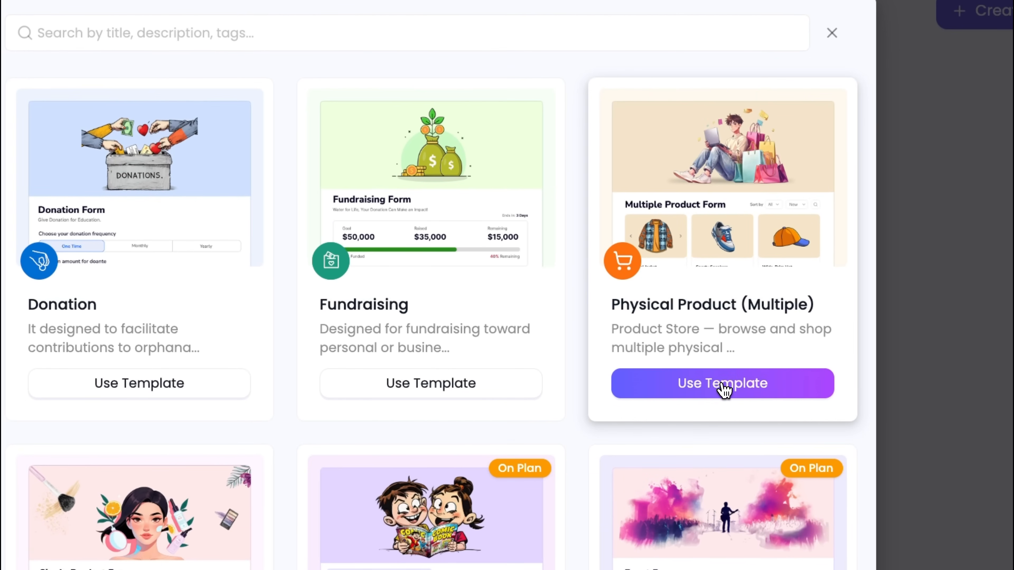
{"action": "left_click", "coordinate": [723, 385]}
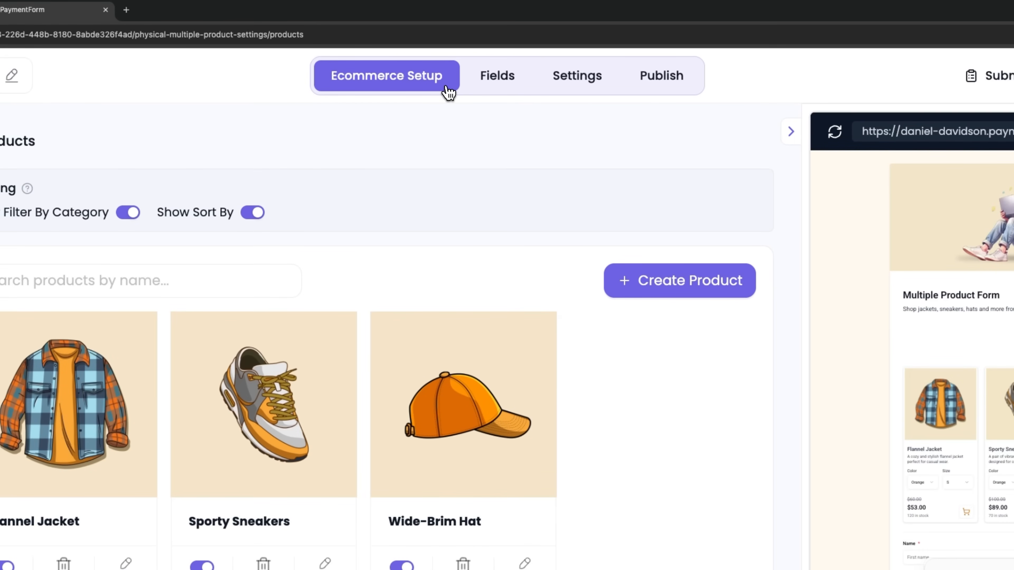
Step: Look through the form's Fields, Settings, Publish and Ecommerce Setup sections, including category, tax, shipping and coupons, and collapse the Setup Guide
{"action": "left_click", "coordinate": [504, 88]}
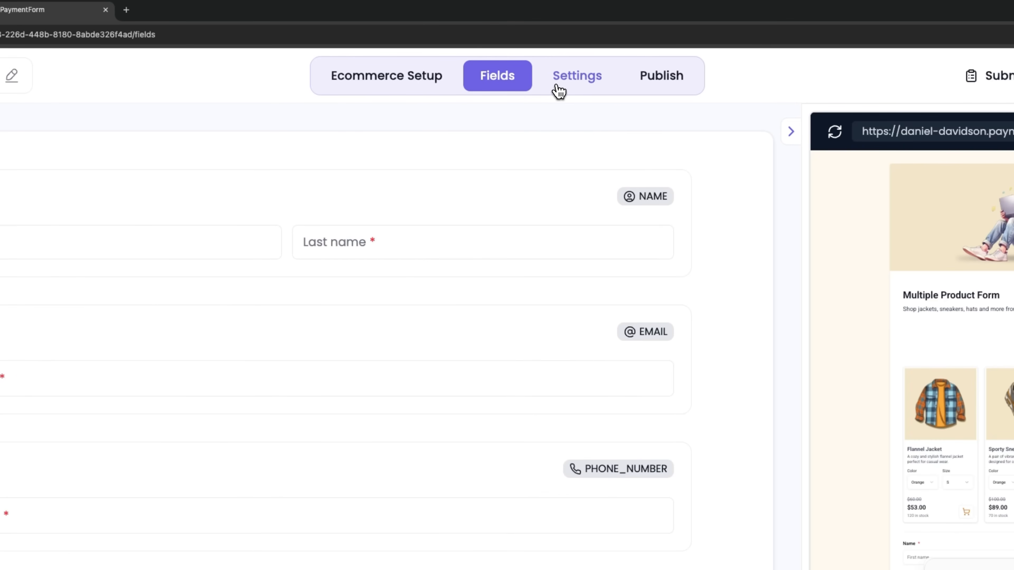
{"action": "left_click", "coordinate": [560, 90]}
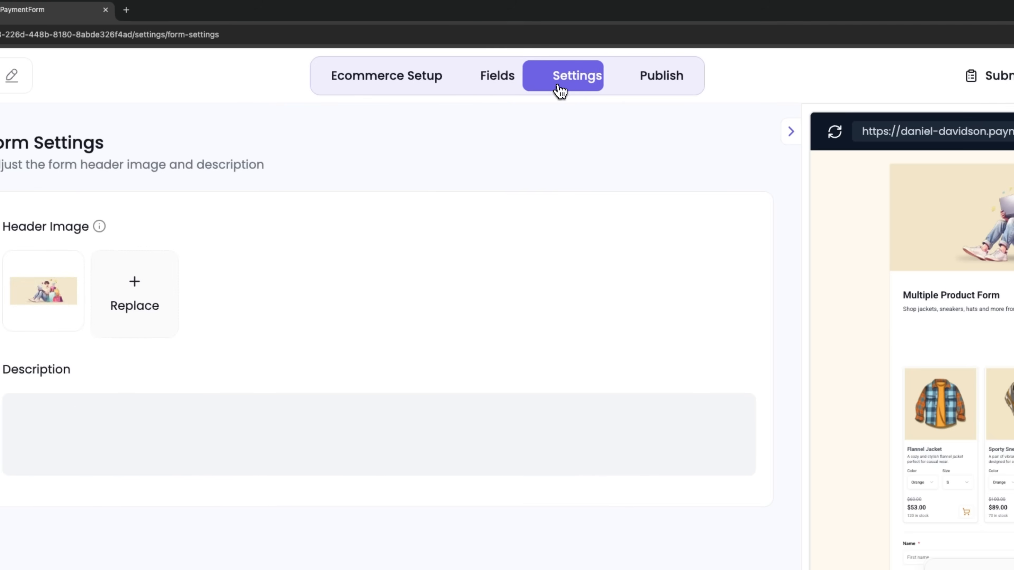
{"action": "left_click", "coordinate": [643, 96]}
{"action": "left_click", "coordinate": [343, 78]}
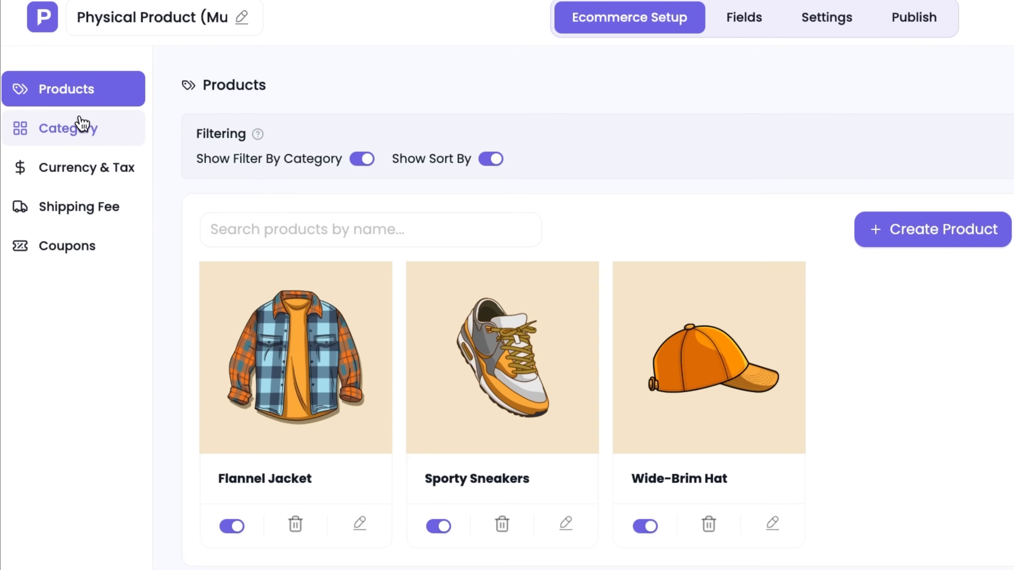
{"action": "left_click", "coordinate": [71, 137]}
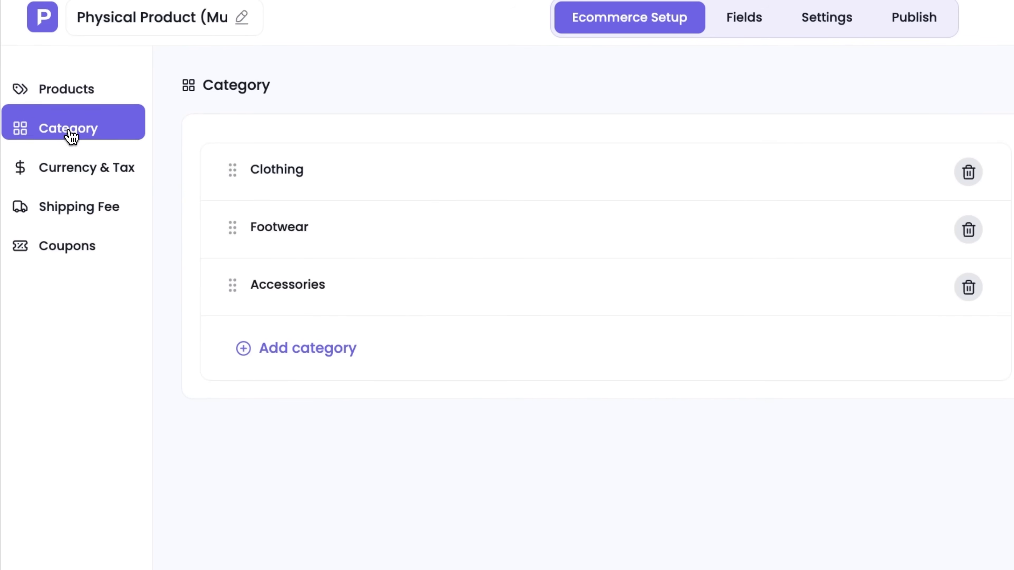
{"action": "left_click", "coordinate": [87, 179]}
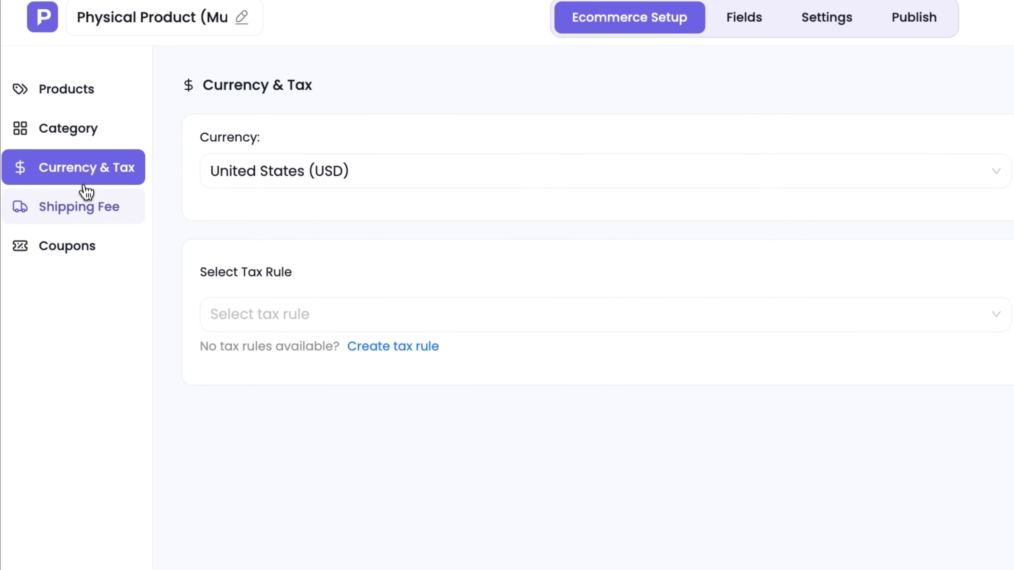
{"action": "left_click", "coordinate": [83, 208]}
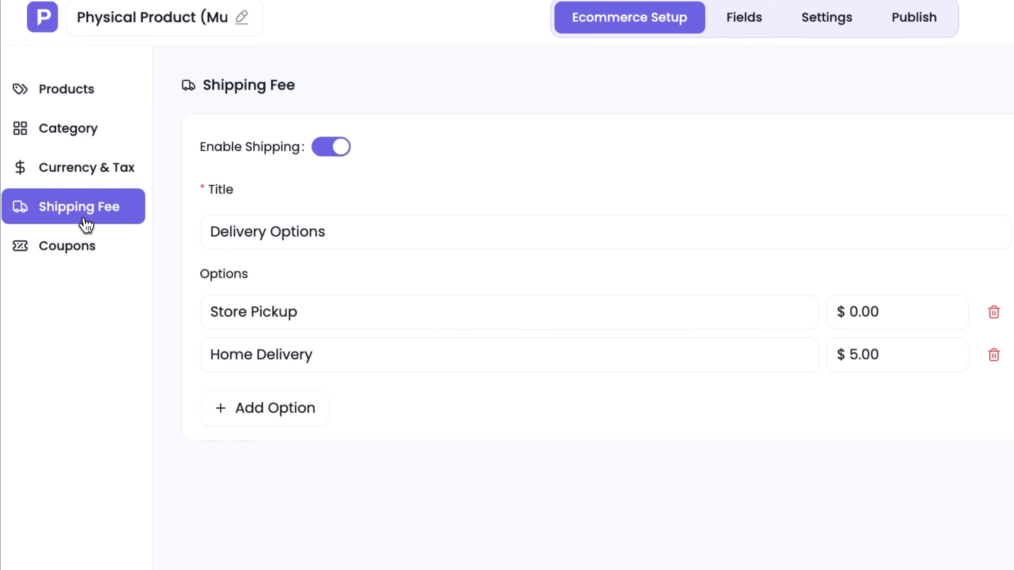
{"action": "left_click", "coordinate": [83, 245]}
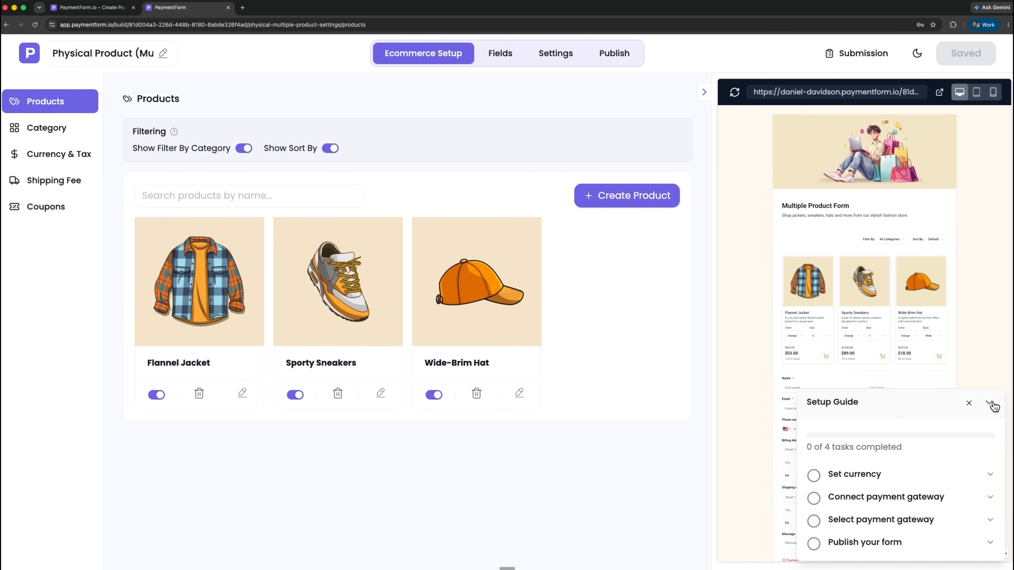
{"action": "left_click", "coordinate": [991, 405]}
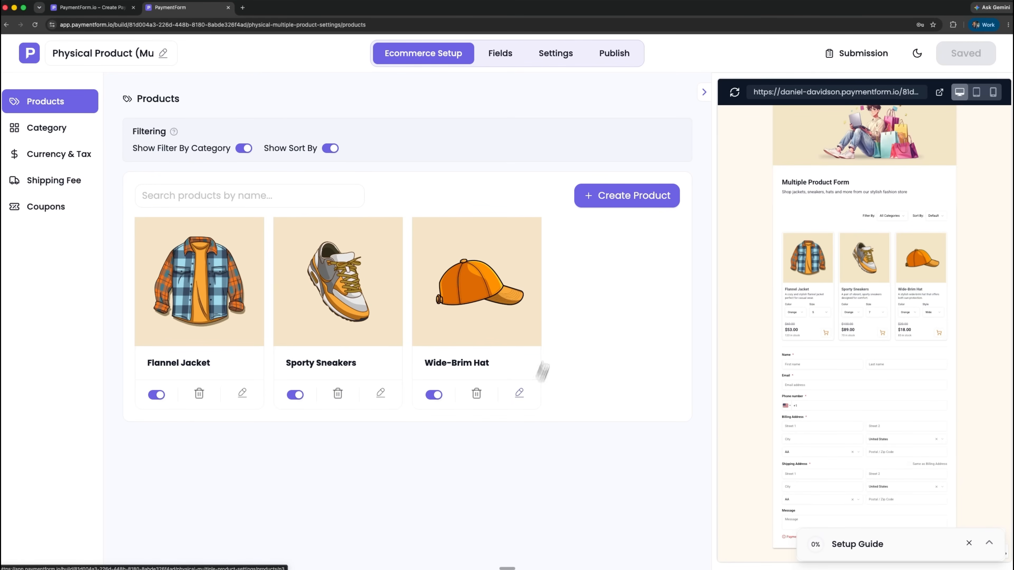
Step: Start a new product "DynDan Energy Drink — Original" with unit "can" and create the category "Energy Drinks" for it
{"action": "left_click", "coordinate": [594, 203]}
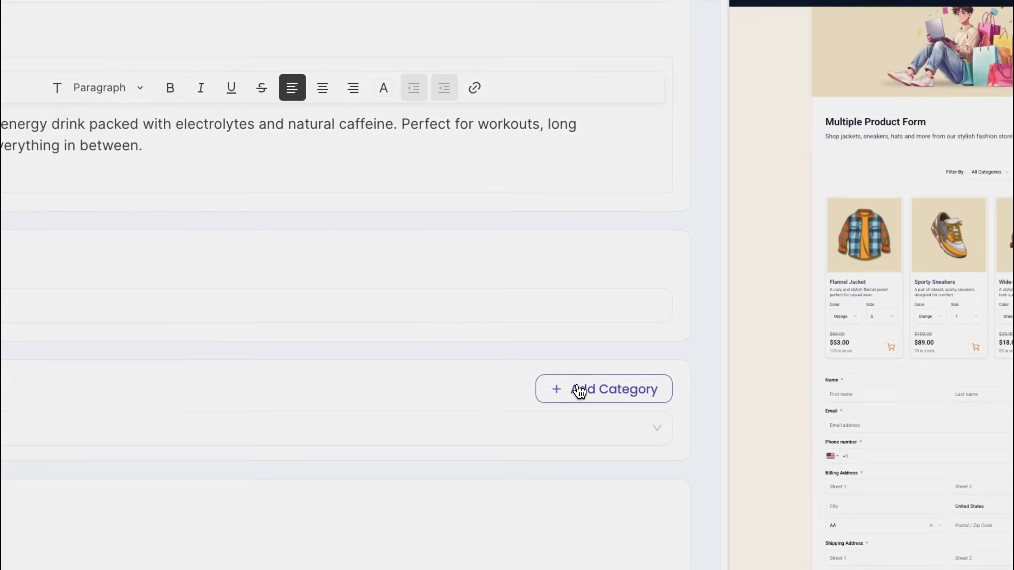
{"action": "left_click", "coordinate": [579, 391]}
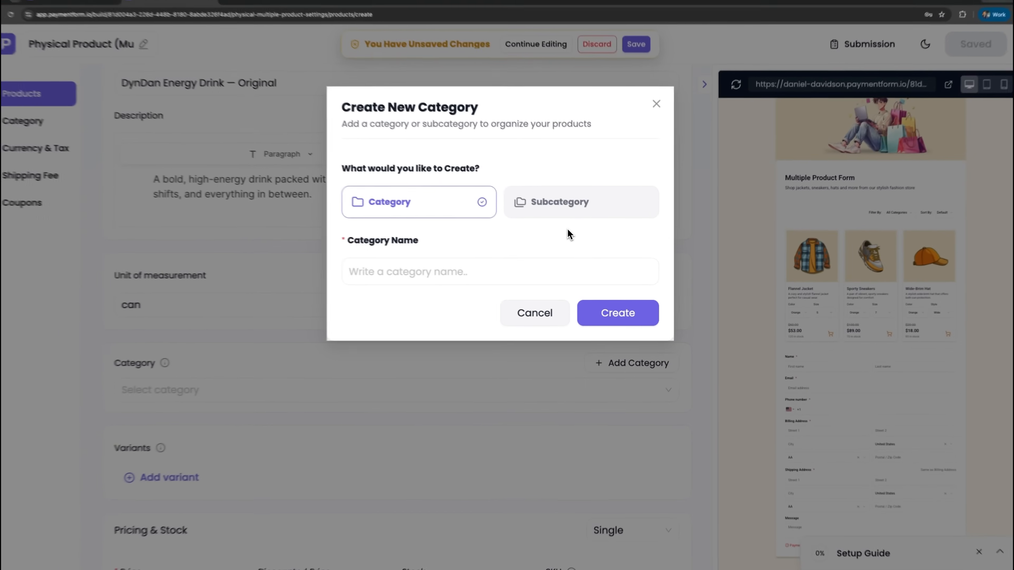
{"action": "left_click", "coordinate": [477, 279]}
{"action": "type", "text": "Energy Drinks"}
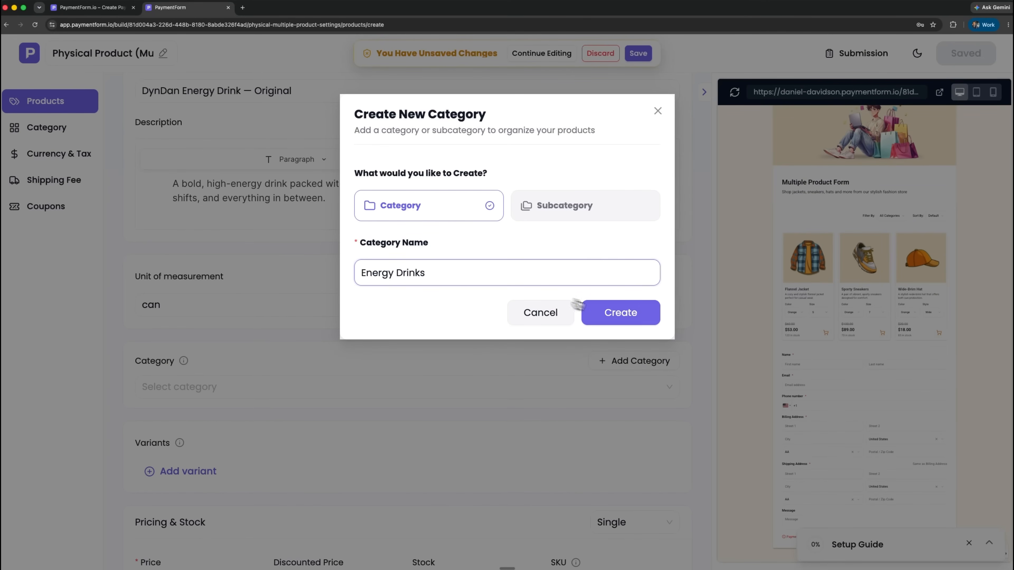
{"action": "left_click", "coordinate": [618, 314]}
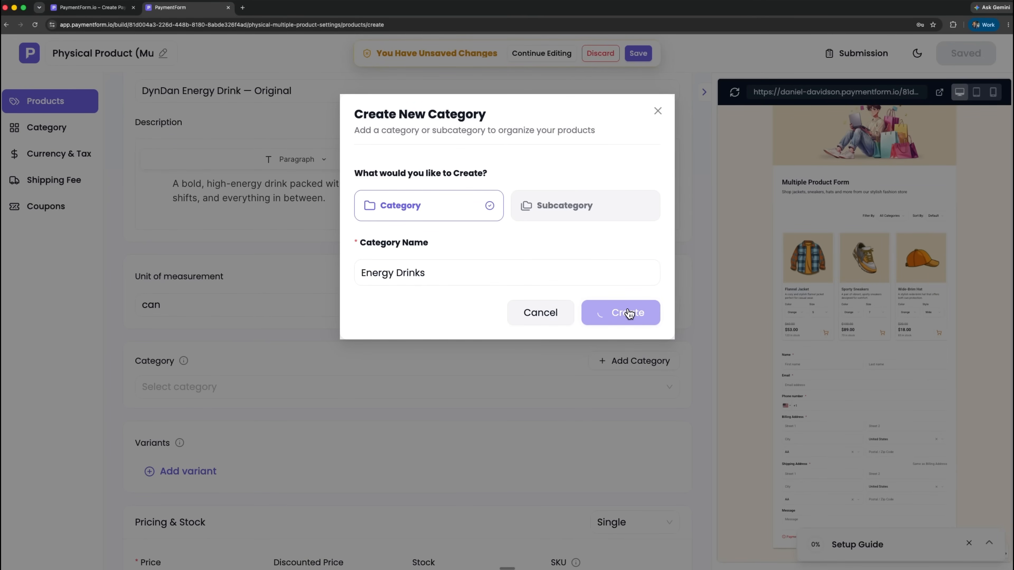
Step: Leave the product without variants, set price 3.99, stock 150 and SKU DYN-001, and create the product
{"action": "scroll", "coordinate": [287, 369], "scroll_direction": "down", "scroll_amount": 3}
{"action": "left_click", "coordinate": [205, 362]}
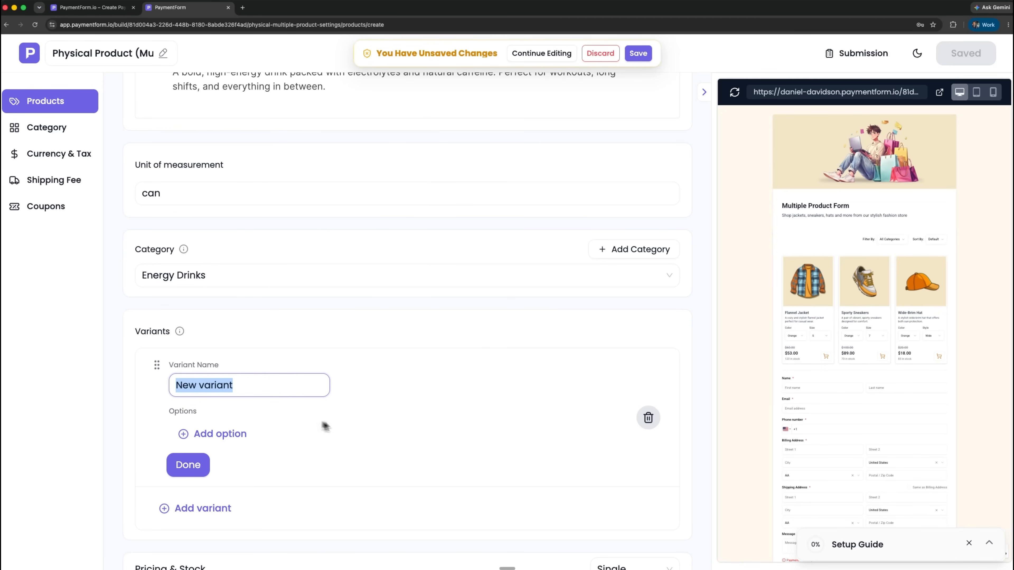
{"action": "left_click", "coordinate": [186, 466]}
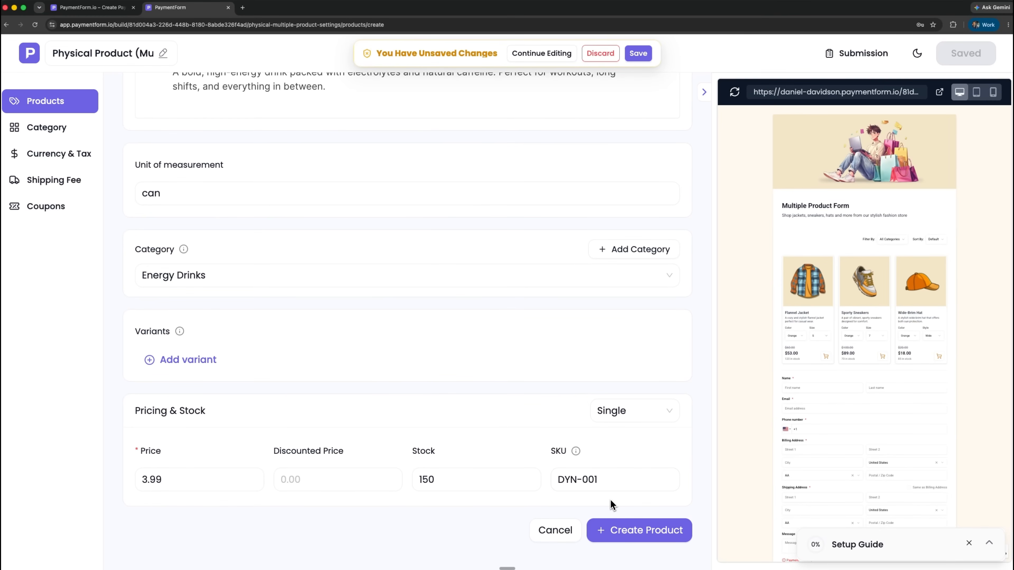
{"action": "left_click", "coordinate": [642, 533]}
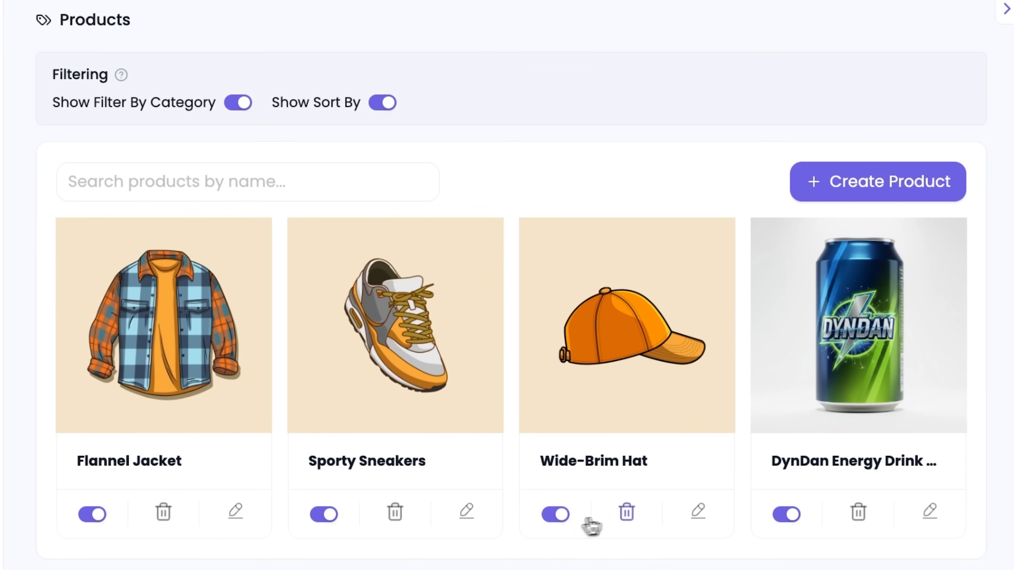
Step: Disable the Wide-Brim Hat, Sporty Sneakers and Flannel Jacket sample products and save the form with a preview
{"action": "left_click", "coordinate": [561, 518]}
{"action": "left_click", "coordinate": [339, 515]}
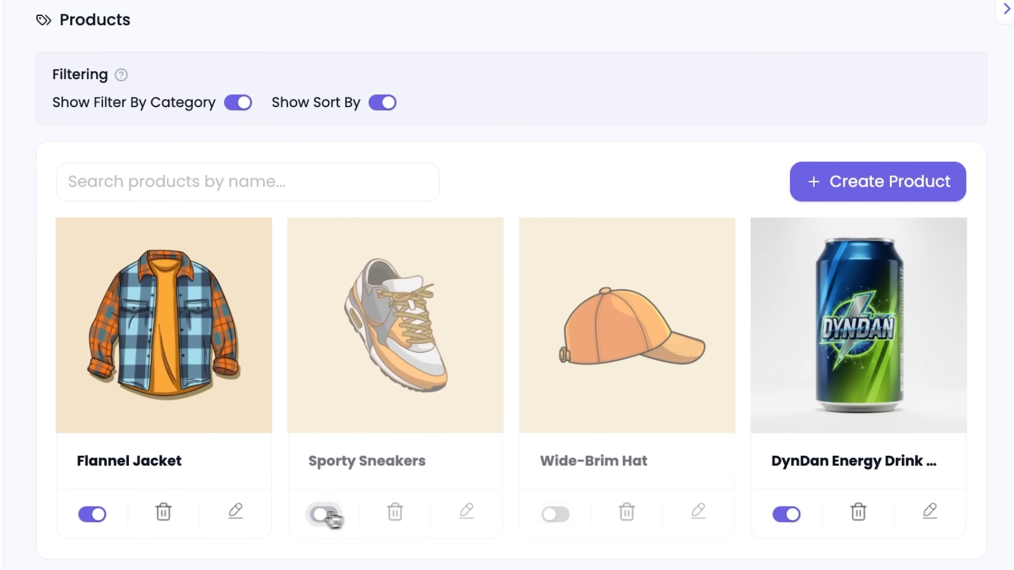
{"action": "left_click", "coordinate": [93, 514]}
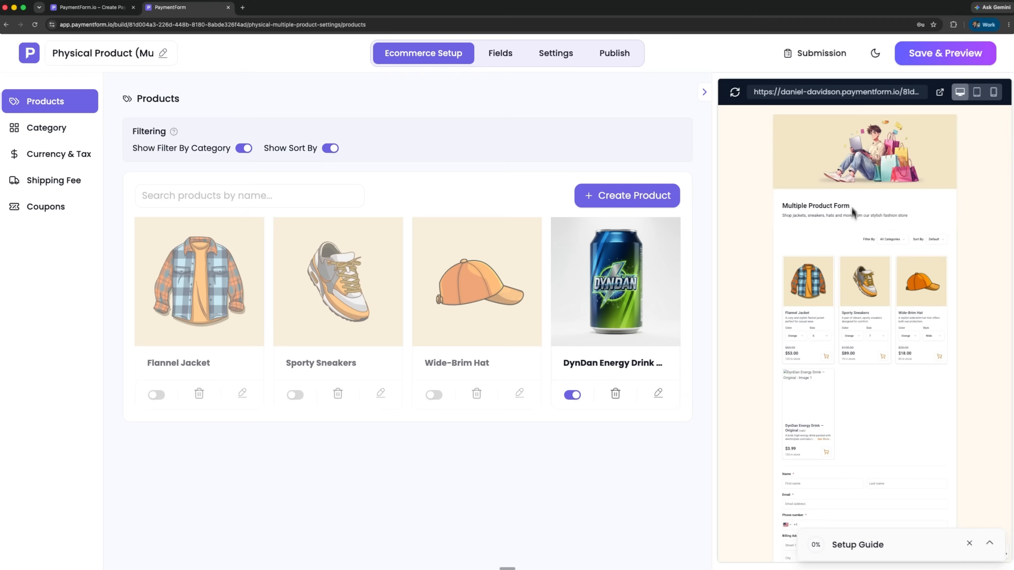
{"action": "left_click", "coordinate": [918, 56]}
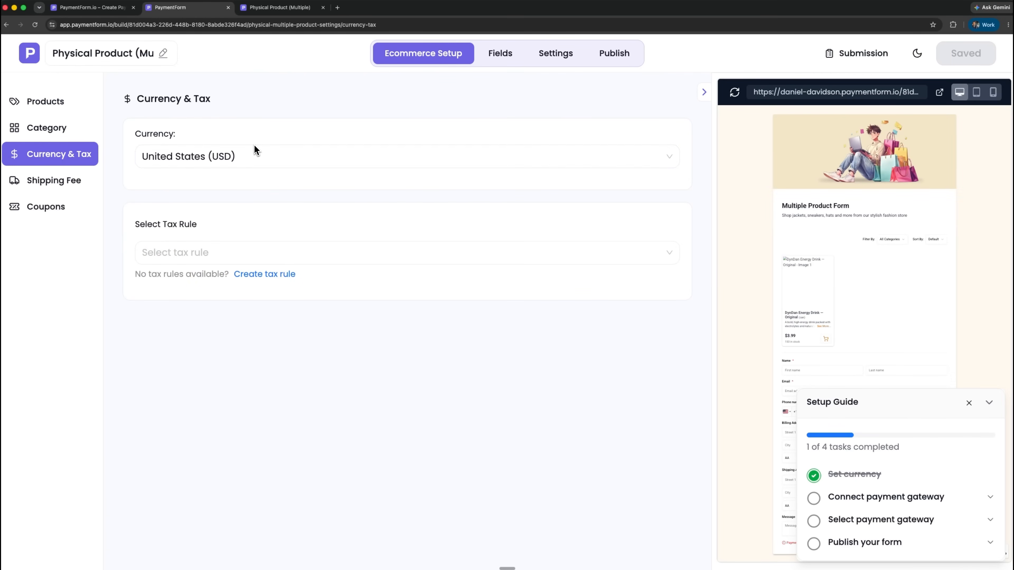
Step: Browse the available currencies without changing the selection, and view the shipping fee options
{"action": "left_click", "coordinate": [299, 157]}
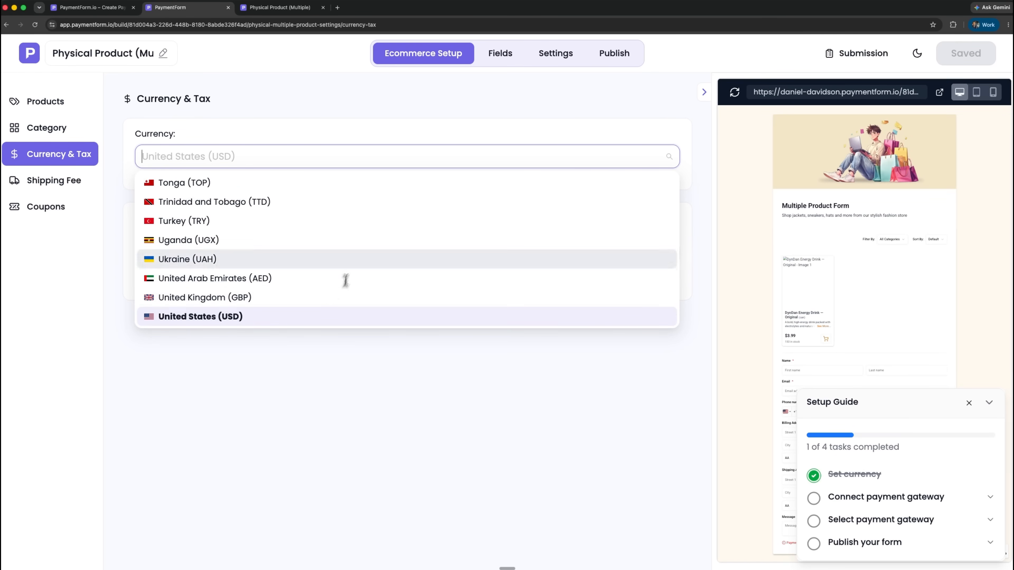
{"action": "scroll", "coordinate": [344, 281], "scroll_direction": "down", "scroll_amount": 2}
{"action": "scroll", "coordinate": [353, 254], "scroll_direction": "up", "scroll_amount": 5}
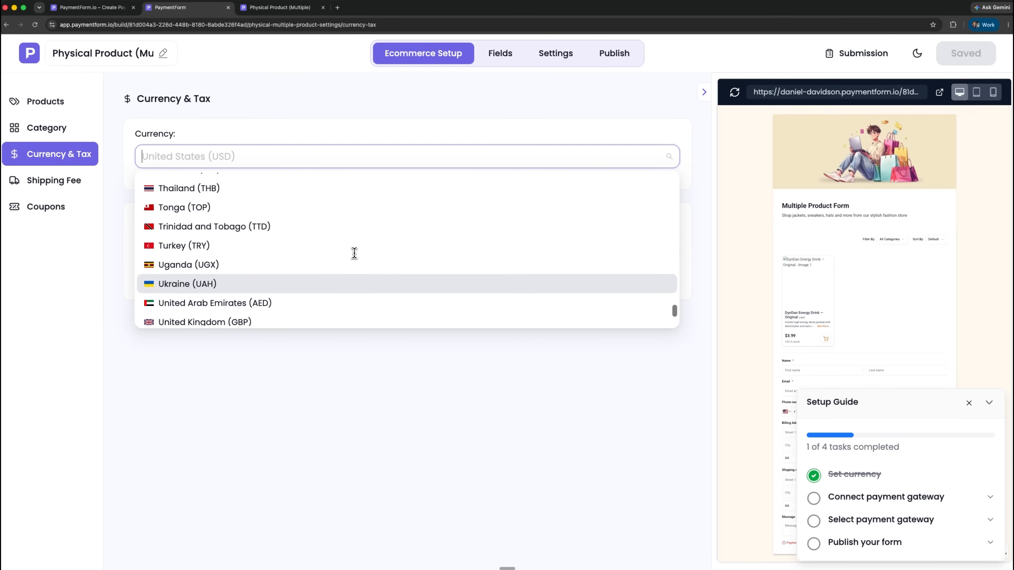
{"action": "left_click", "coordinate": [348, 365]}
{"action": "left_click", "coordinate": [59, 183]}
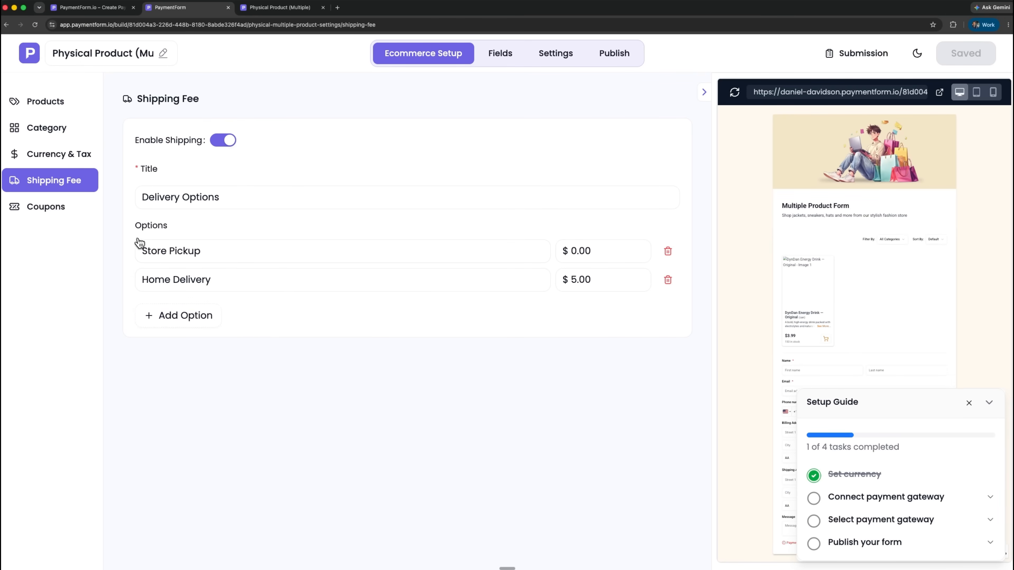
Step: Open a new coupon and examine its basic details, discount rules, usage limits and schedule settings
{"action": "left_click", "coordinate": [57, 213]}
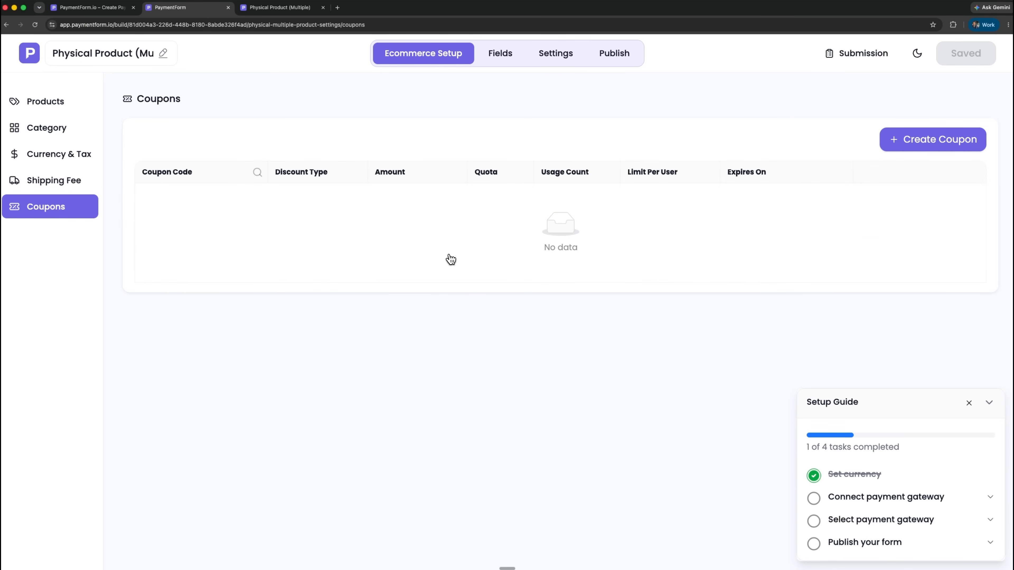
{"action": "left_click", "coordinate": [885, 150]}
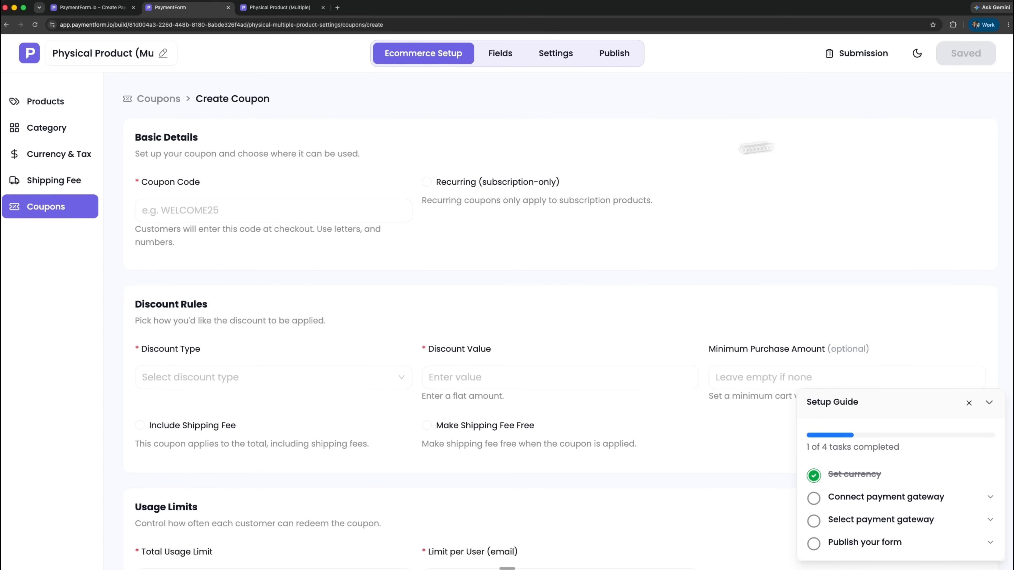
{"action": "scroll", "coordinate": [513, 378], "scroll_direction": "down", "scroll_amount": 3}
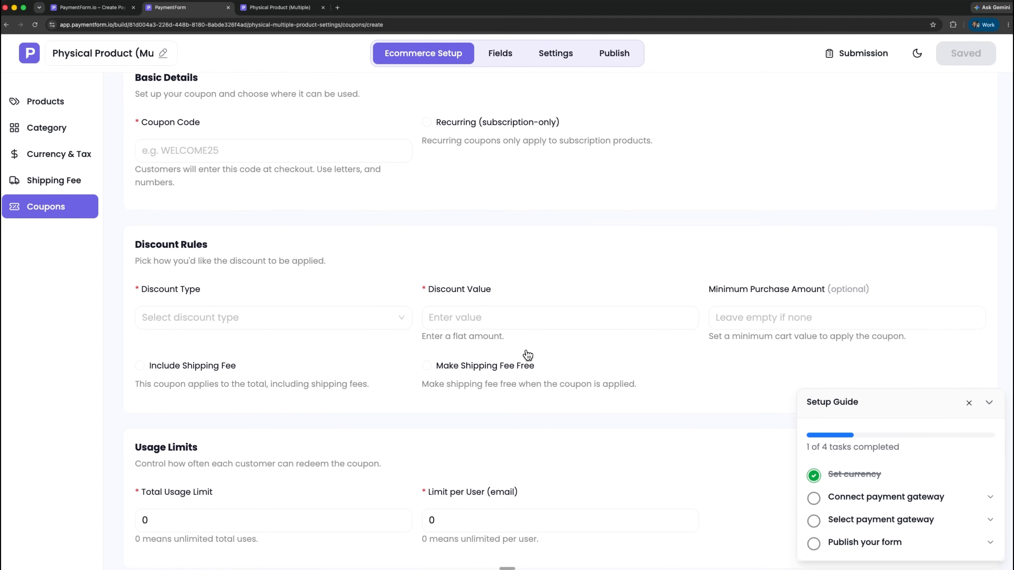
{"action": "scroll", "coordinate": [528, 354], "scroll_direction": "down", "scroll_amount": 1}
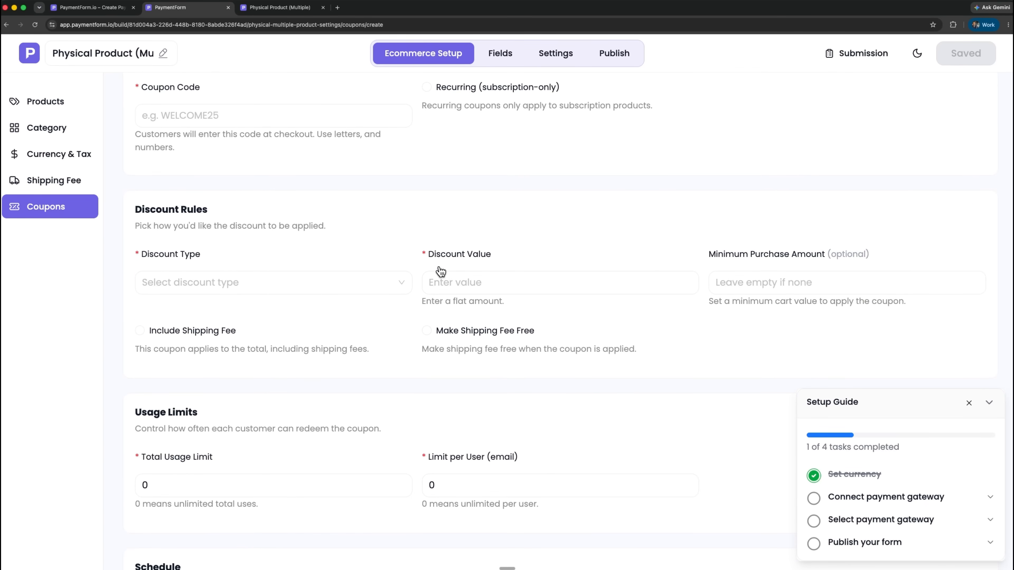
{"action": "scroll", "coordinate": [518, 384], "scroll_direction": "down", "scroll_amount": 6}
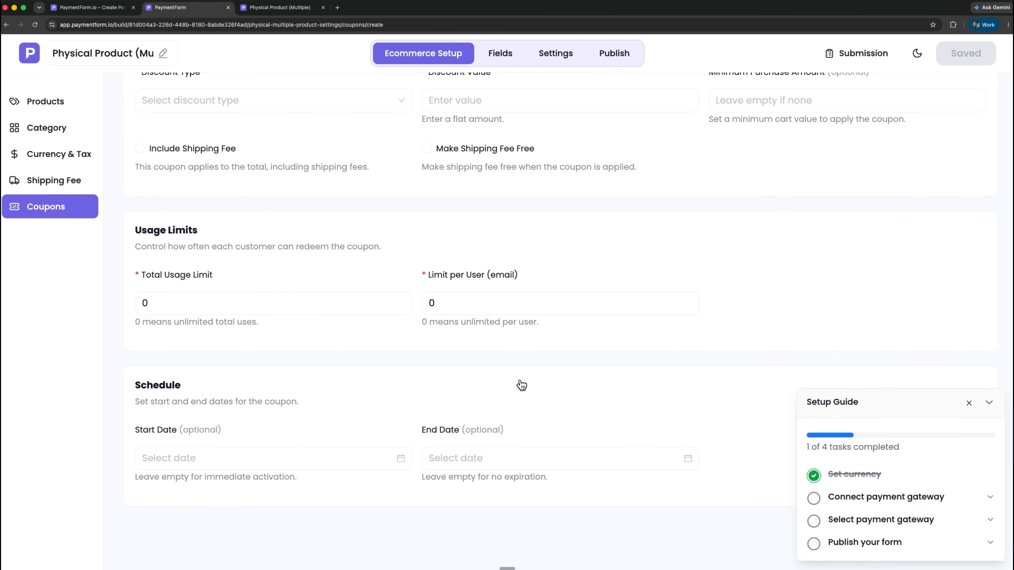
{"action": "scroll", "coordinate": [521, 385], "scroll_direction": "up", "scroll_amount": 10}
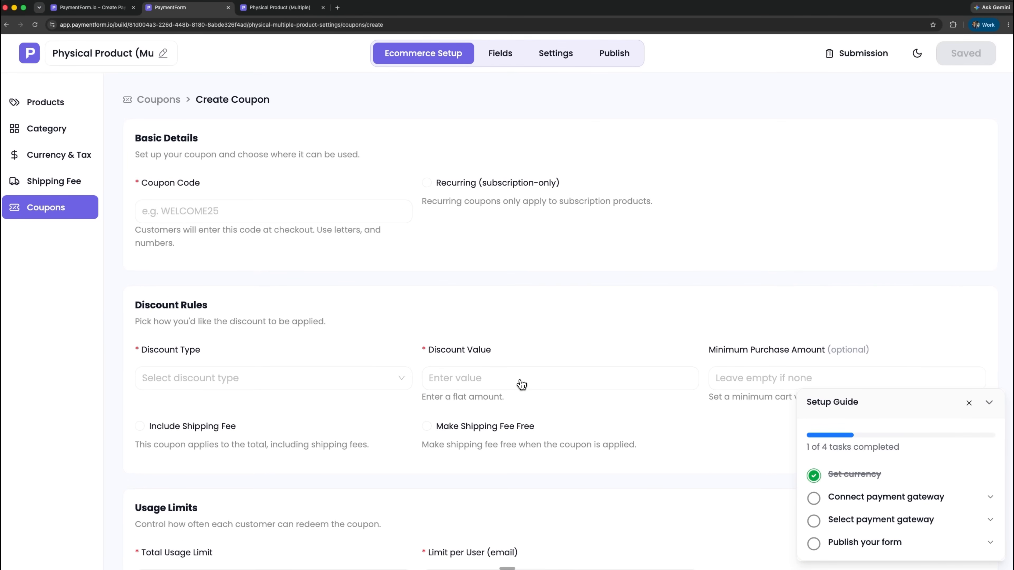
Step: Examine the form's customer fields, from name, email and phone number down to the billing and shipping addresses
{"action": "left_click", "coordinate": [502, 60]}
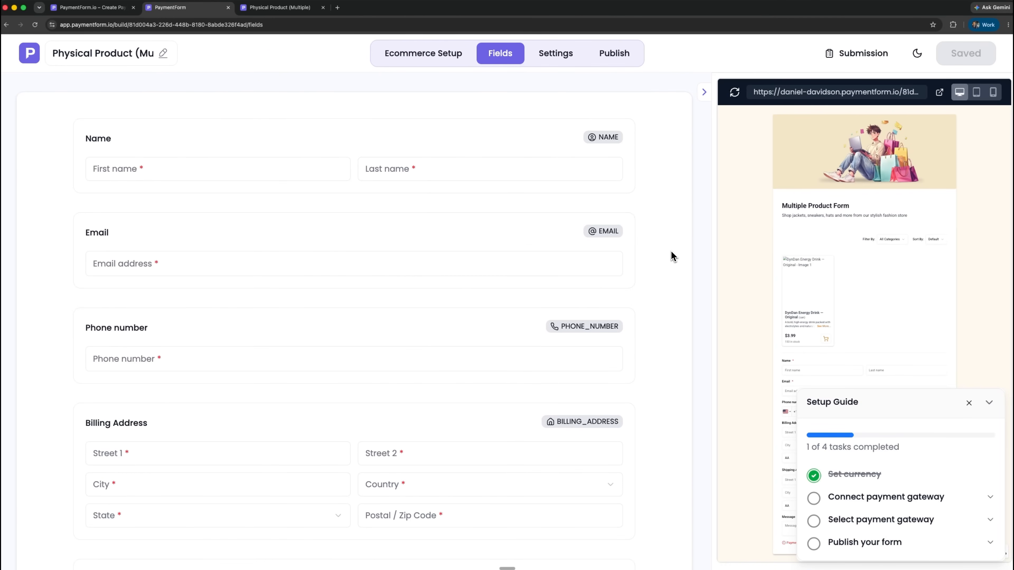
{"action": "scroll", "coordinate": [671, 251], "scroll_direction": "down", "scroll_amount": 3}
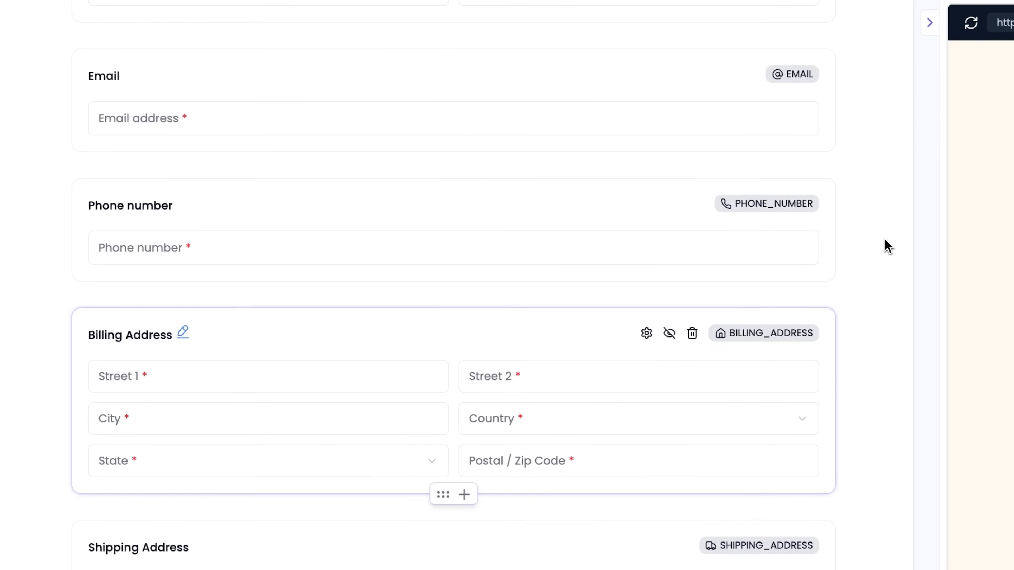
{"action": "scroll", "coordinate": [887, 247], "scroll_direction": "down", "scroll_amount": 1}
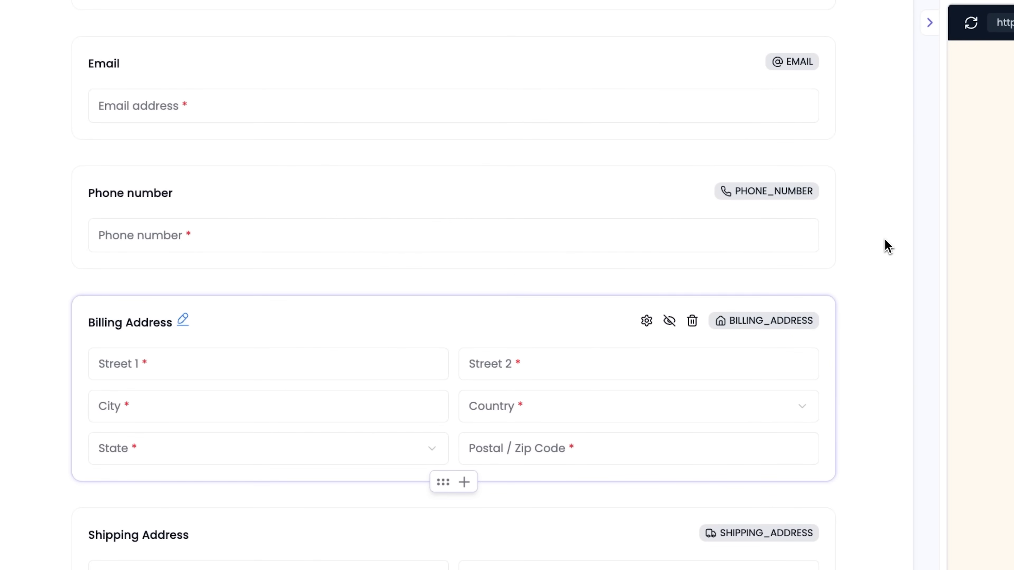
{"action": "scroll", "coordinate": [886, 245], "scroll_direction": "down", "scroll_amount": 1}
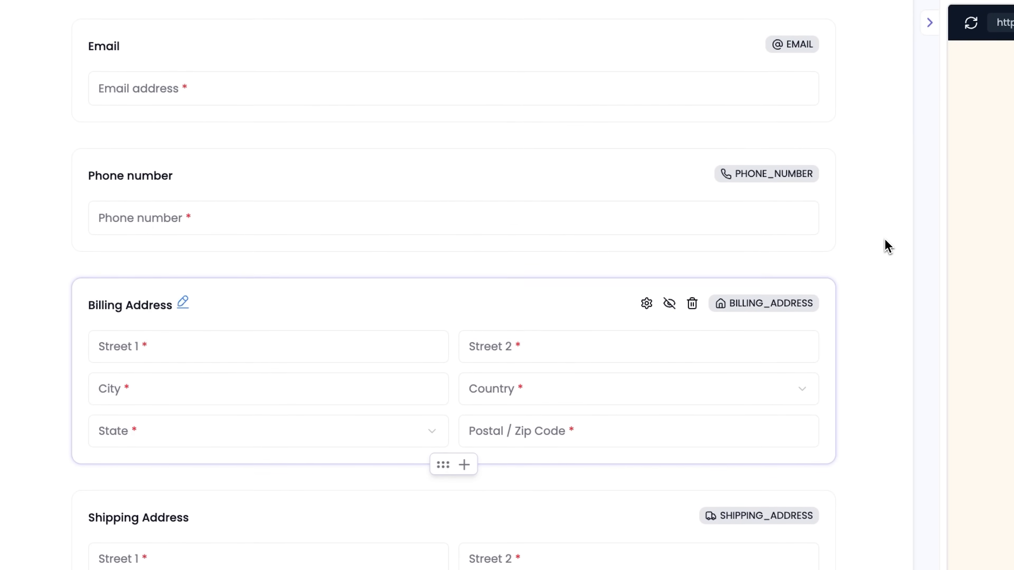
{"action": "scroll", "coordinate": [885, 245], "scroll_direction": "up", "scroll_amount": 2}
{"action": "scroll", "coordinate": [623, 167], "scroll_direction": "up", "scroll_amount": 1}
{"action": "scroll", "coordinate": [625, 174], "scroll_direction": "down", "scroll_amount": 2}
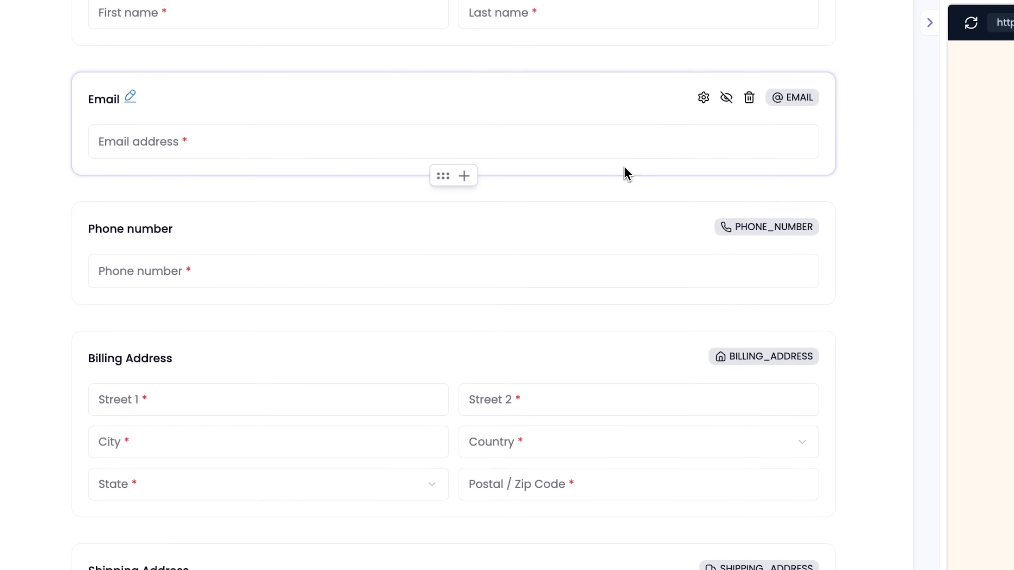
{"action": "scroll", "coordinate": [304, 267], "scroll_direction": "down", "scroll_amount": 2}
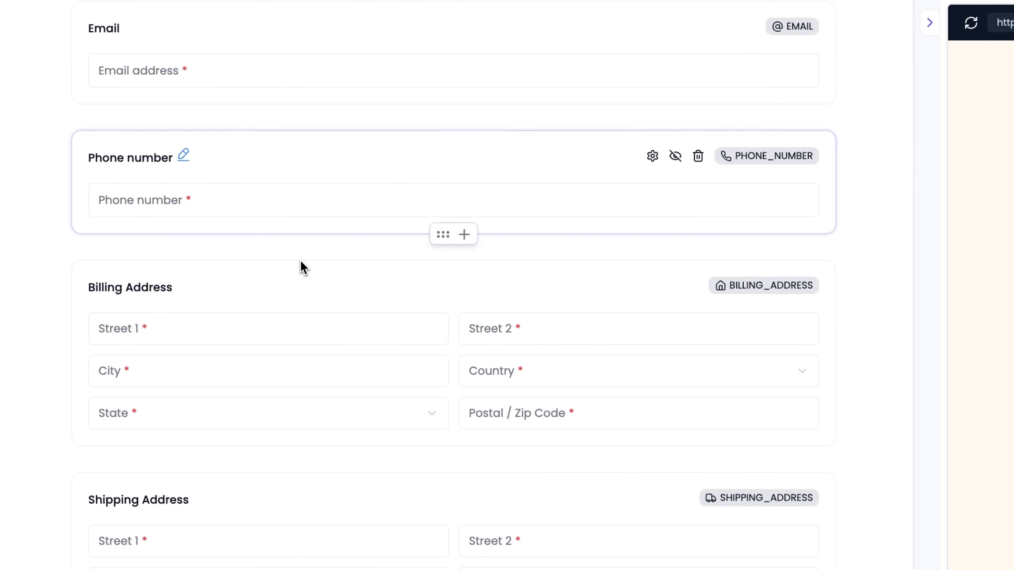
{"action": "scroll", "coordinate": [303, 267], "scroll_direction": "down", "scroll_amount": 6}
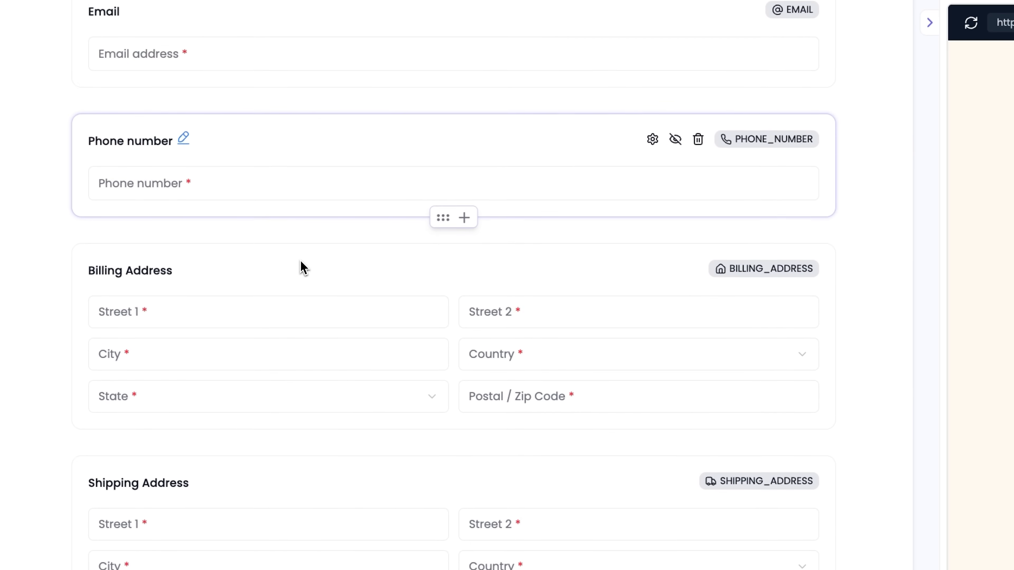
{"action": "scroll", "coordinate": [303, 268], "scroll_direction": "down", "scroll_amount": 2}
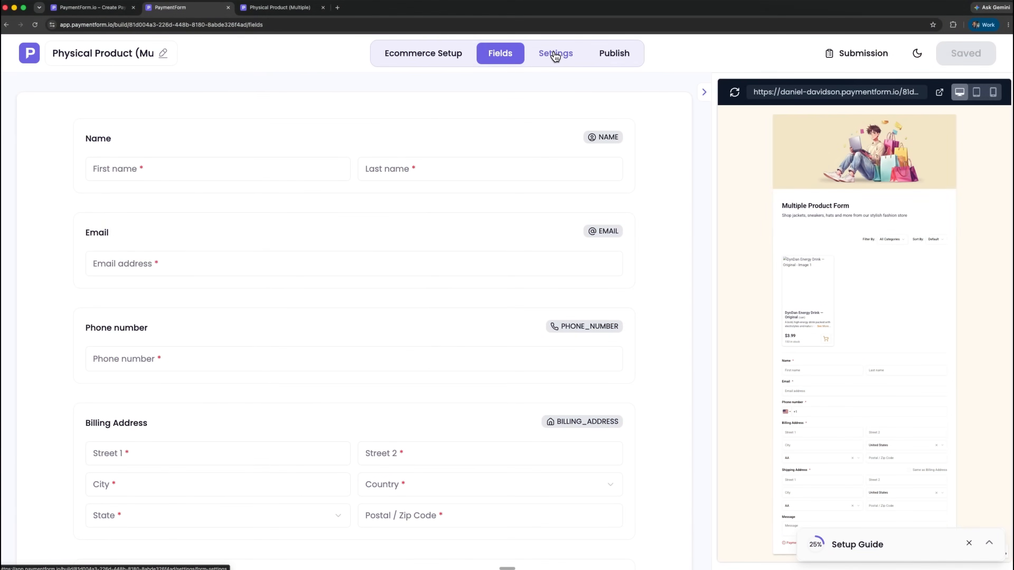
Step: View the form's header and theme settings and check which payment gateways can be selected for it
{"action": "left_click", "coordinate": [555, 56]}
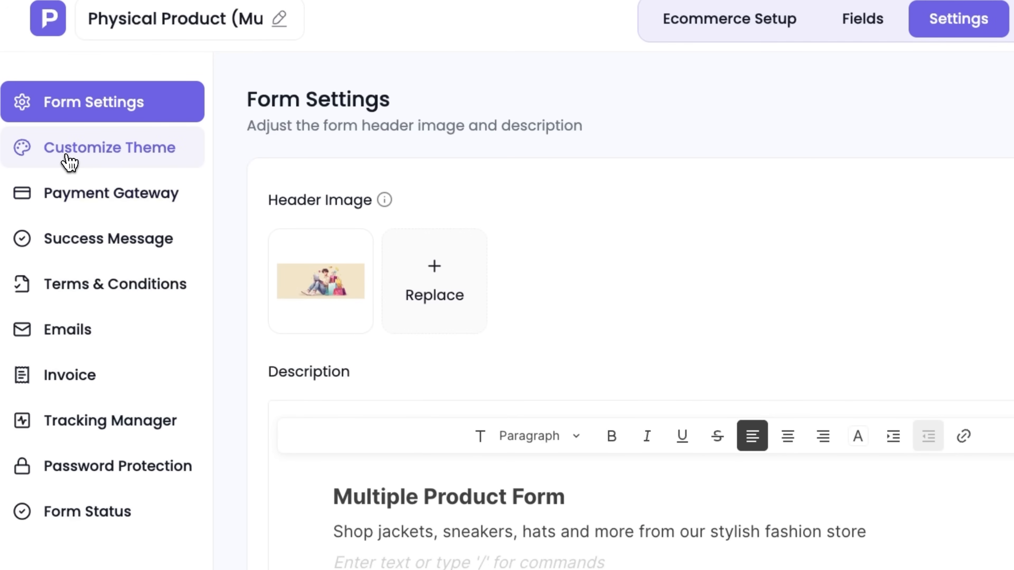
{"action": "left_click", "coordinate": [68, 161]}
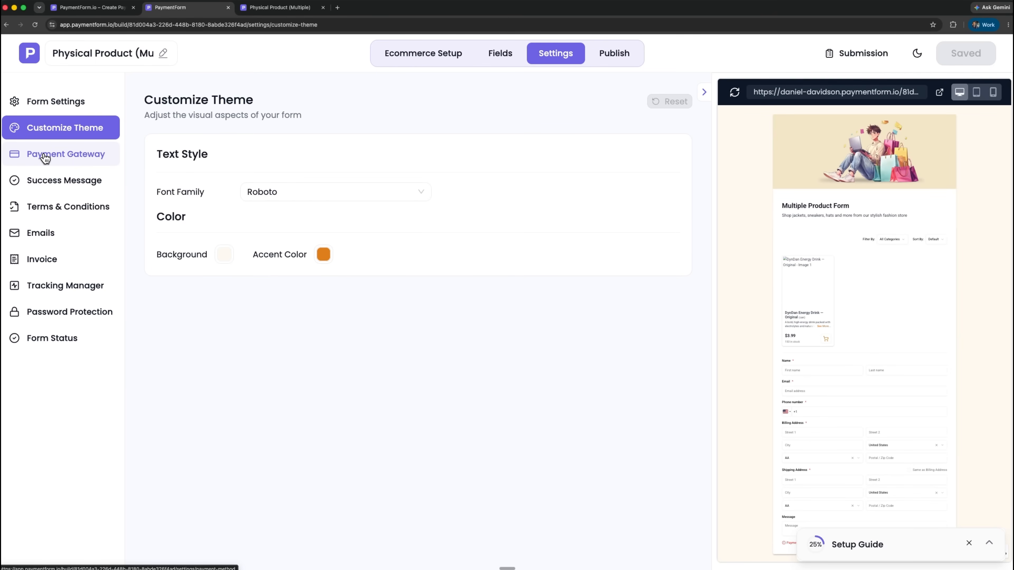
{"action": "left_click", "coordinate": [44, 157]}
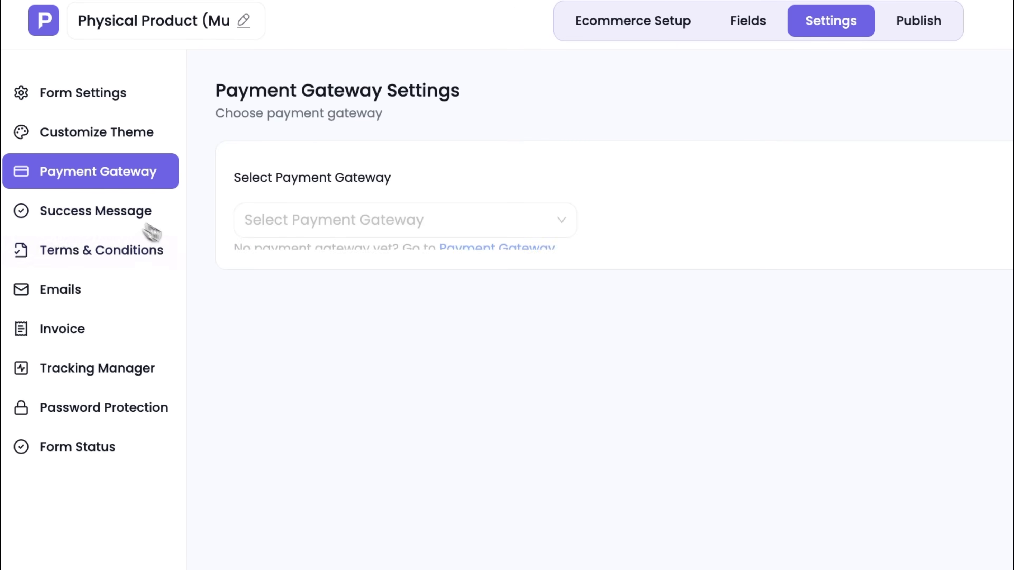
{"action": "left_click", "coordinate": [510, 224]}
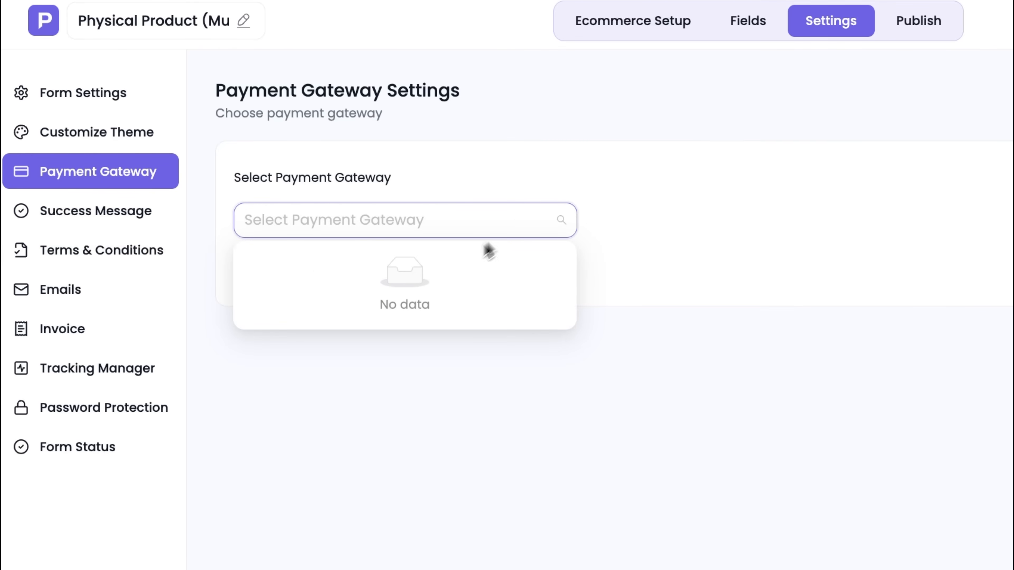
{"action": "left_click", "coordinate": [615, 315]}
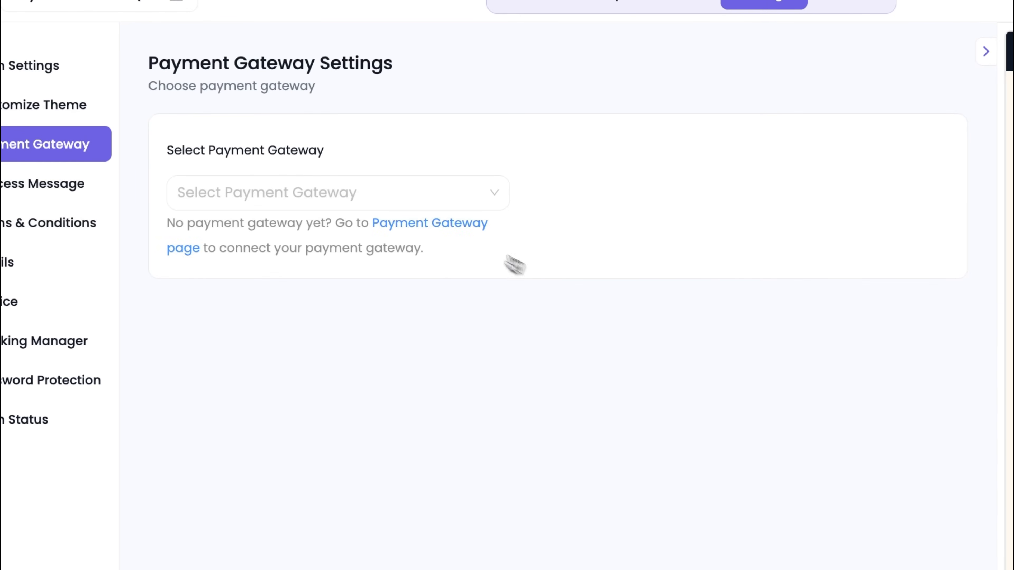
{"action": "right_click", "coordinate": [419, 227]}
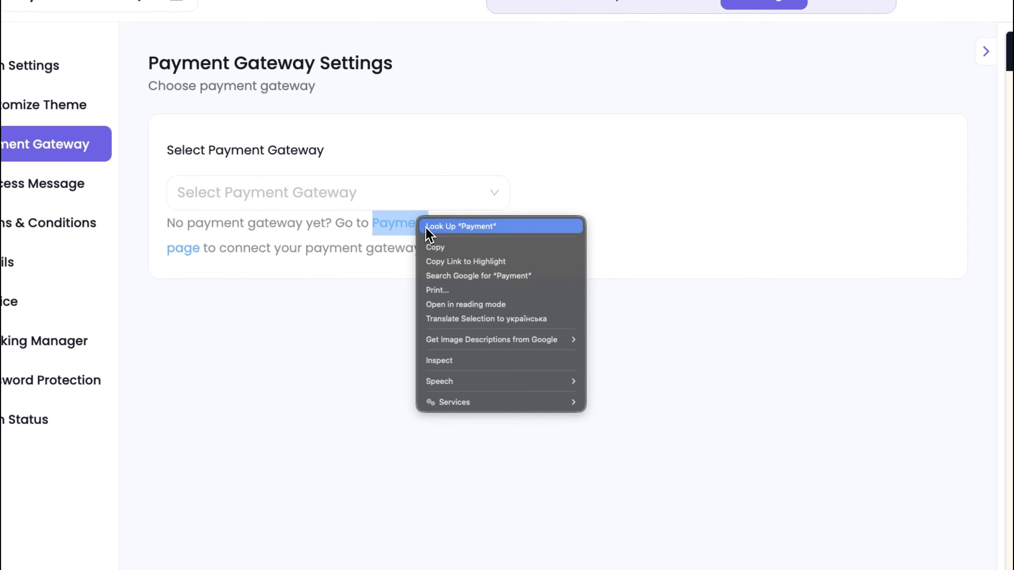
{"action": "left_click", "coordinate": [629, 219]}
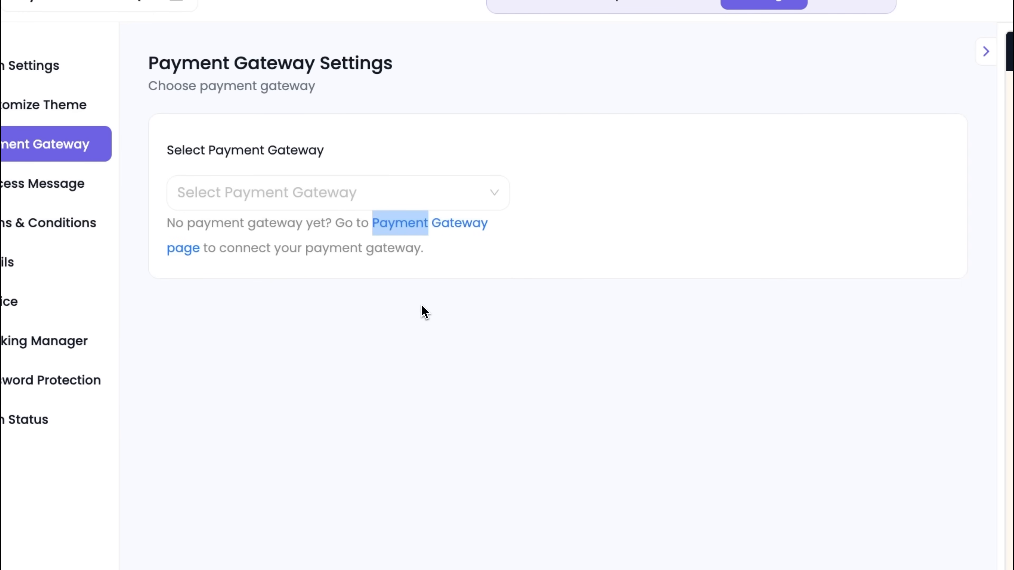
{"action": "left_click", "coordinate": [424, 313]}
Step: Review the form's success message, terms and conditions, and notification and autoresponder email settings
{"action": "left_click", "coordinate": [66, 221]}
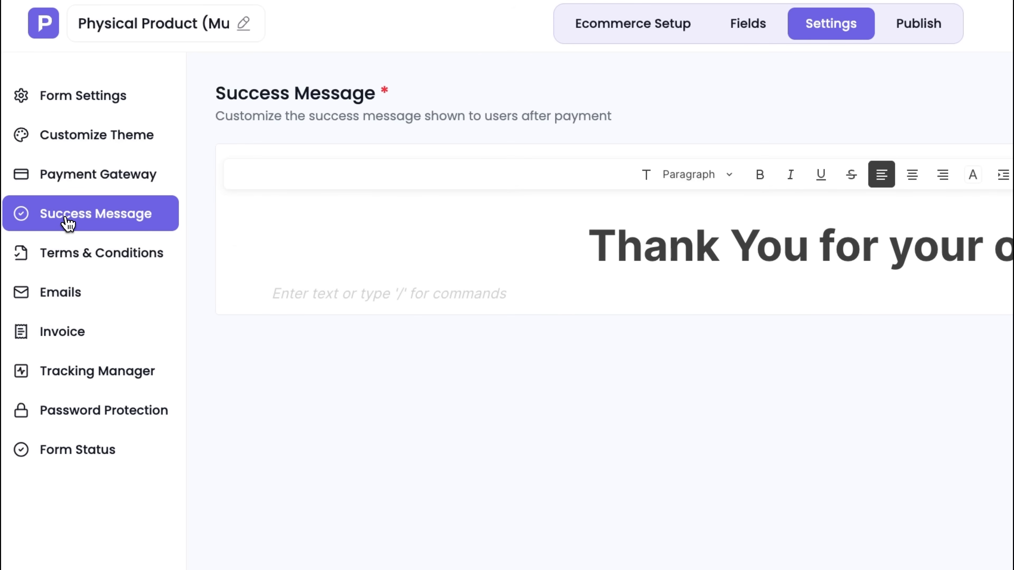
{"action": "left_click", "coordinate": [72, 268]}
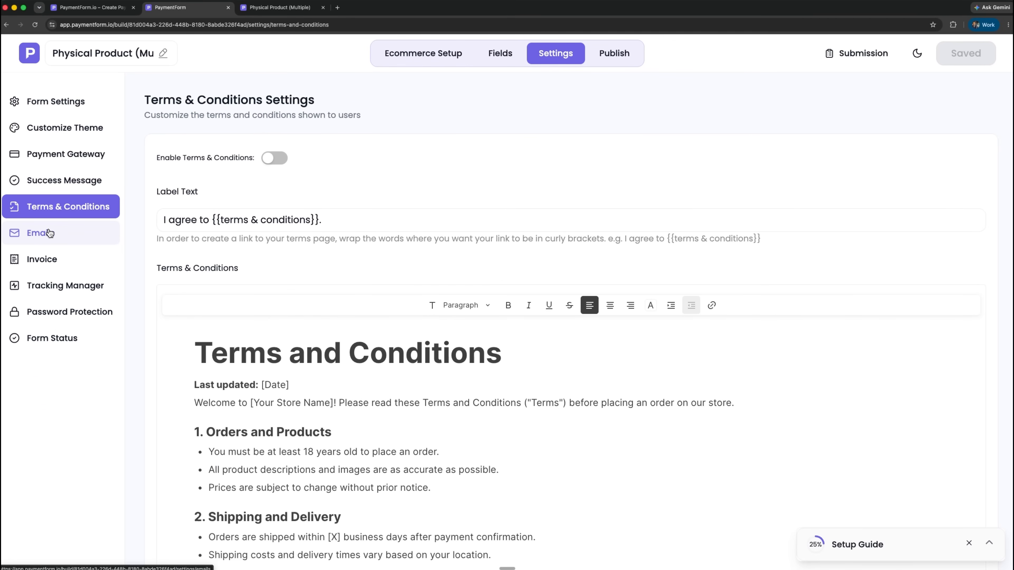
{"action": "left_click", "coordinate": [49, 232]}
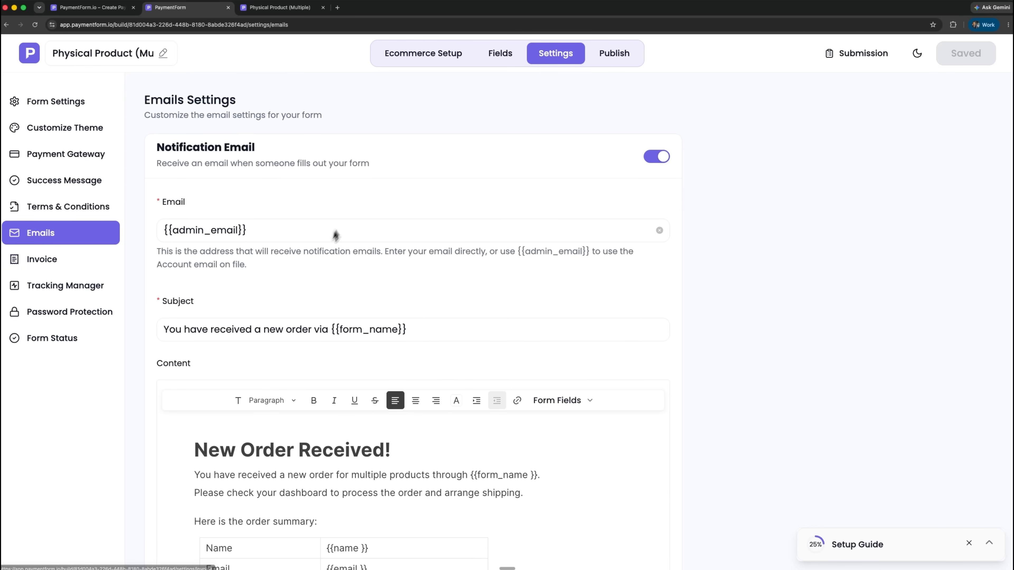
{"action": "scroll", "coordinate": [315, 278], "scroll_direction": "down", "scroll_amount": 3}
{"action": "scroll", "coordinate": [315, 278], "scroll_direction": "down", "scroll_amount": 3}
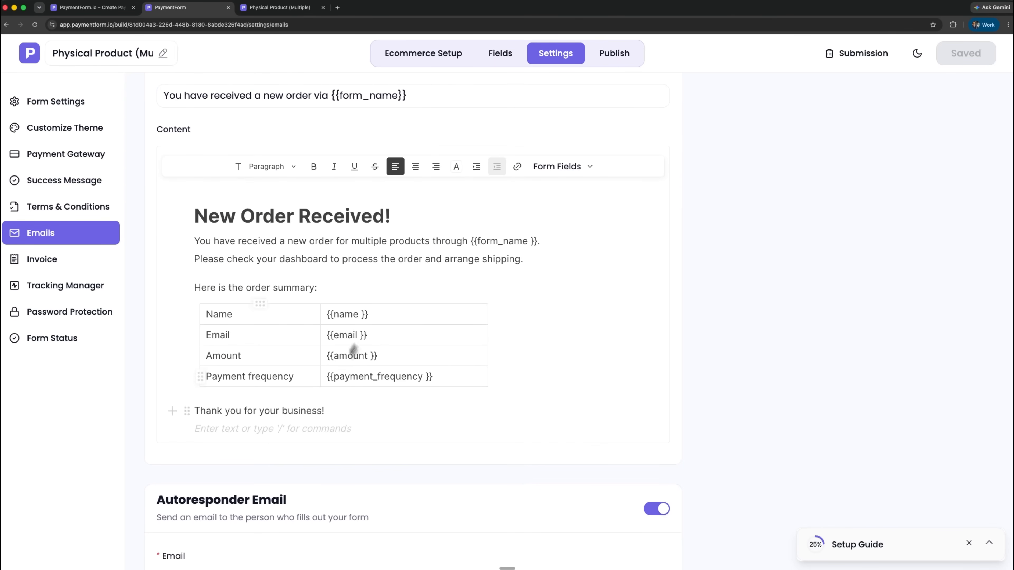
{"action": "scroll", "coordinate": [356, 351], "scroll_direction": "down", "scroll_amount": 2}
{"action": "scroll", "coordinate": [342, 381], "scroll_direction": "down", "scroll_amount": 8}
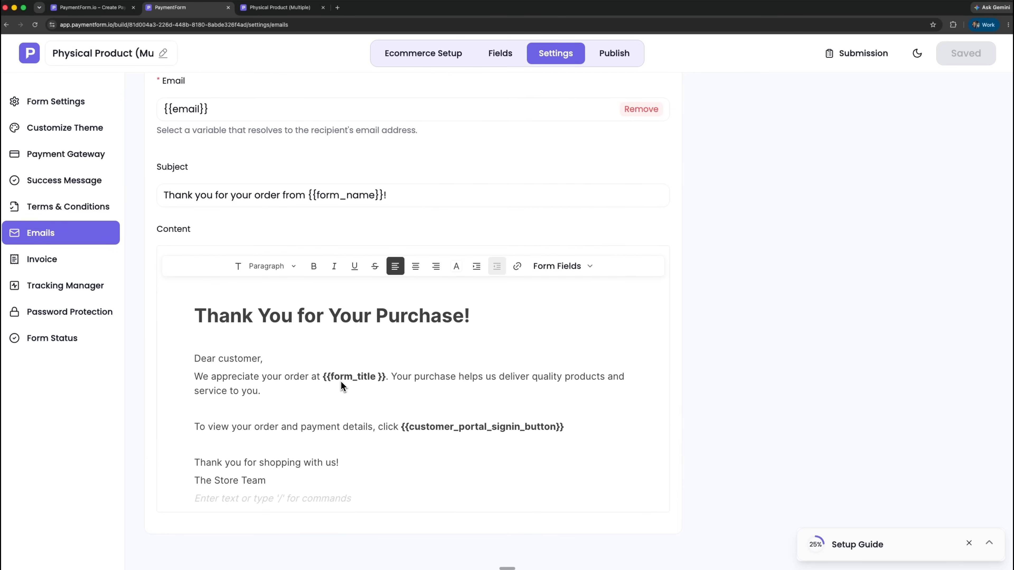
Step: Review the form's invoice layout, tracking integrations, password protection and form status settings
{"action": "left_click", "coordinate": [64, 261]}
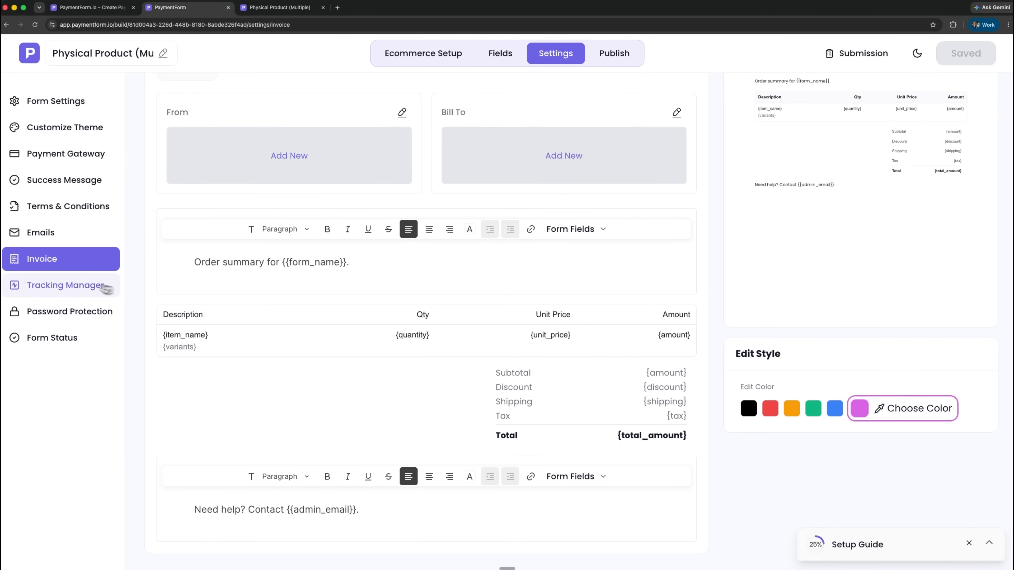
{"action": "left_click", "coordinate": [80, 285]}
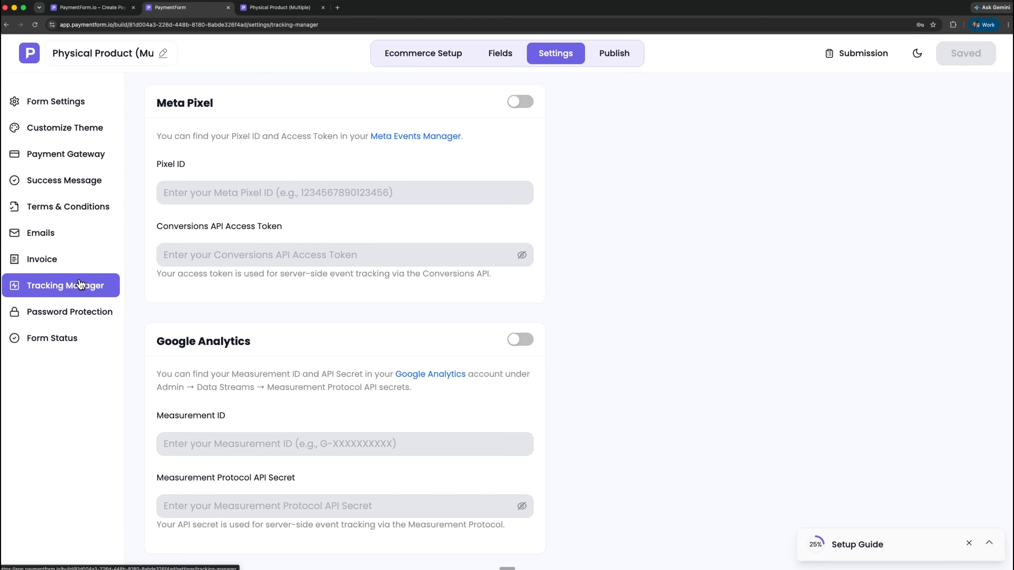
{"action": "left_click", "coordinate": [80, 311]}
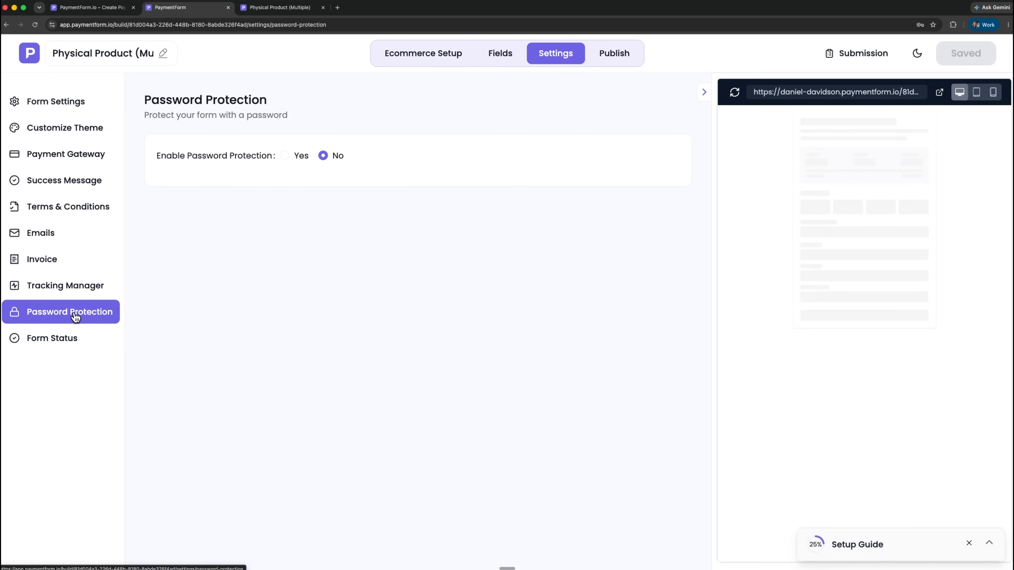
{"action": "left_click", "coordinate": [70, 337]}
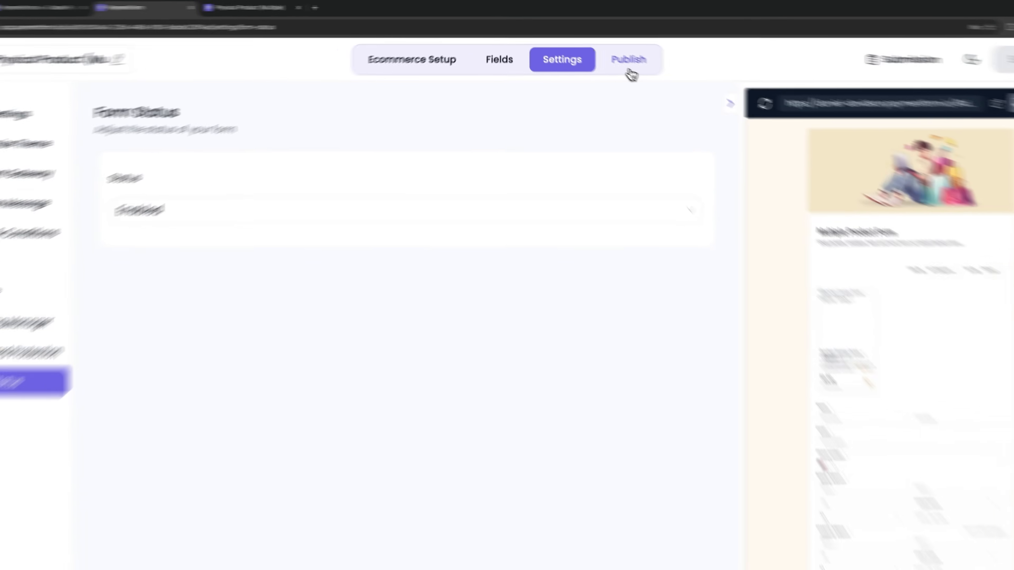
Step: View the form's share link and embed options, and generate a QR code for sharing it
{"action": "left_click", "coordinate": [630, 71]}
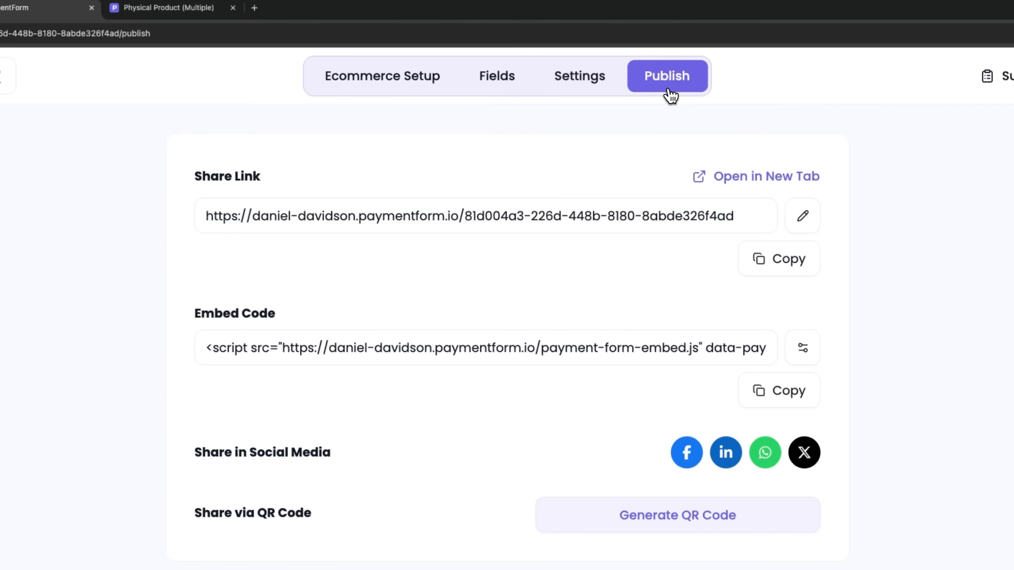
{"action": "left_click", "coordinate": [616, 154]}
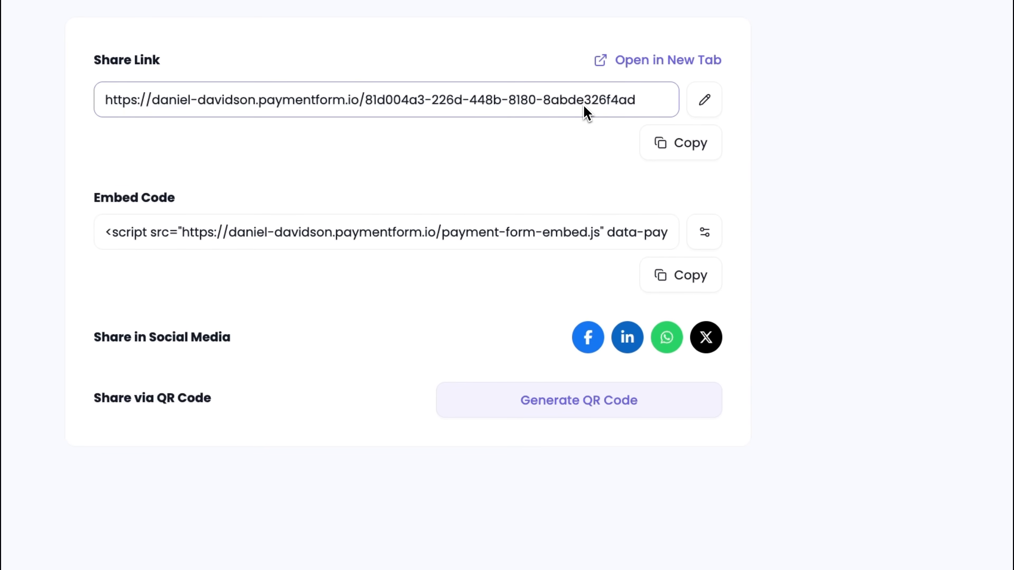
{"action": "left_click", "coordinate": [572, 409]}
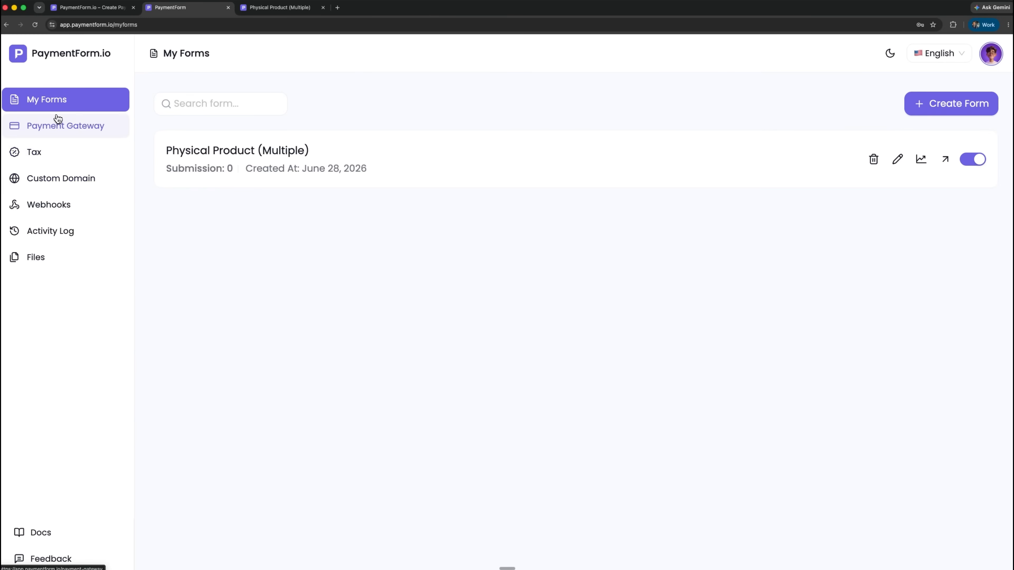
Step: Connect a Stripe gateway in Live mode, entering the owner's first name as the connection name and filling in the Stripe account email
{"action": "left_click", "coordinate": [57, 121]}
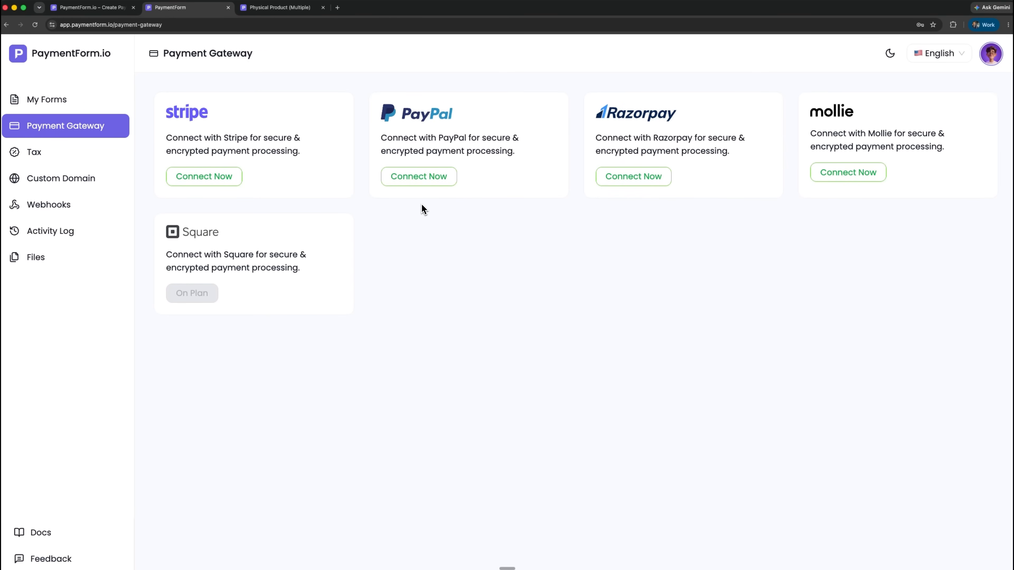
{"action": "left_click", "coordinate": [221, 179]}
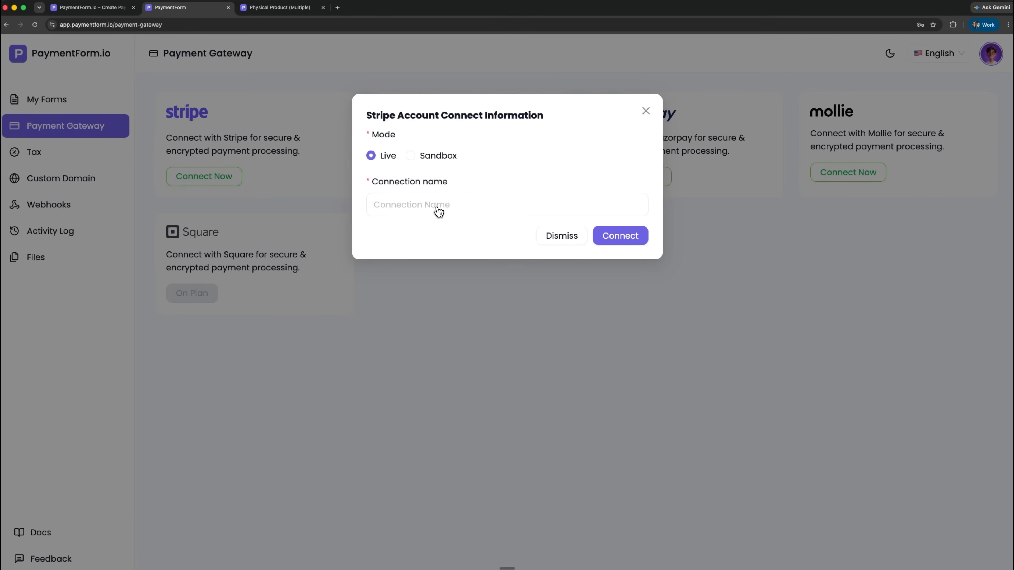
{"action": "left_click", "coordinate": [467, 207]}
{"action": "type", "text": "Daniel"}
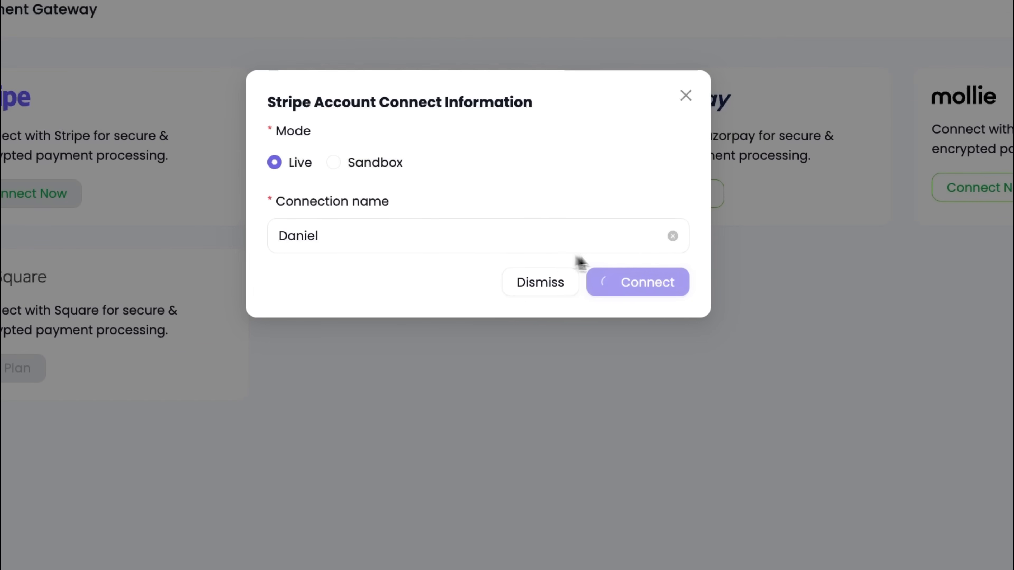
{"action": "left_click", "coordinate": [634, 282]}
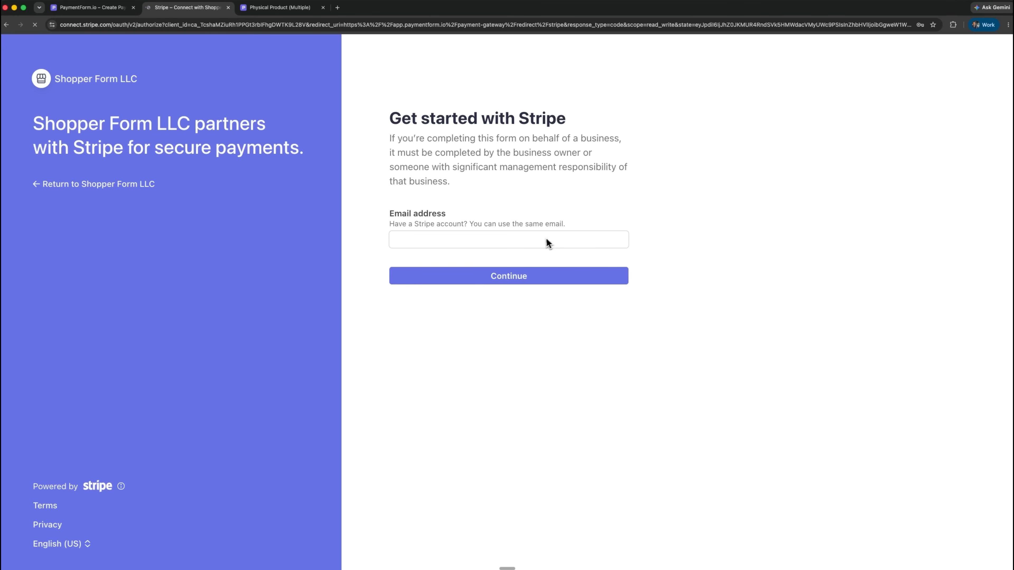
{"action": "left_click", "coordinate": [541, 241]}
{"action": "left_click", "coordinate": [475, 256]}
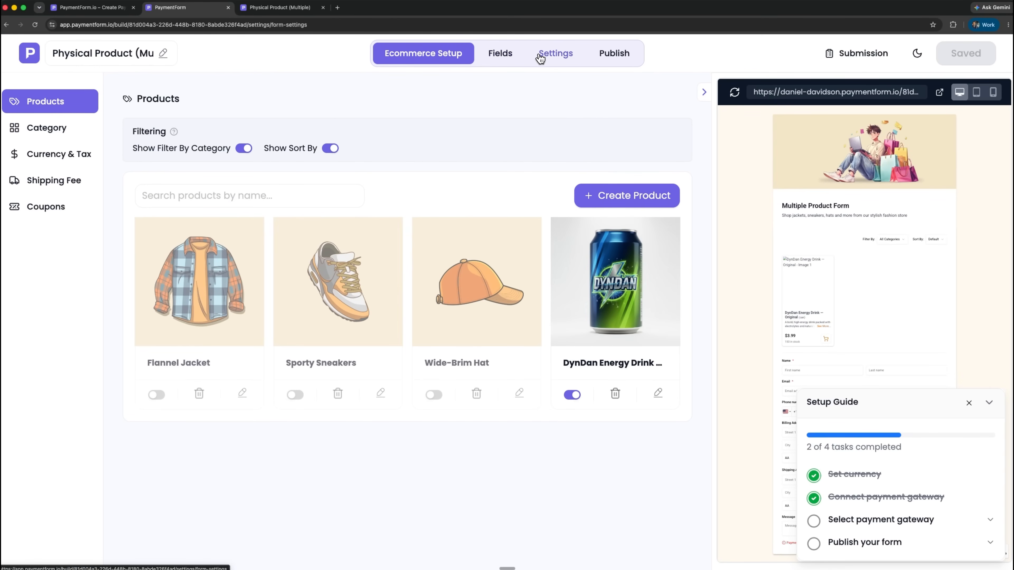
Step: Select the newly connected Stripe account as the form's payment gateway
{"action": "left_click", "coordinate": [546, 56]}
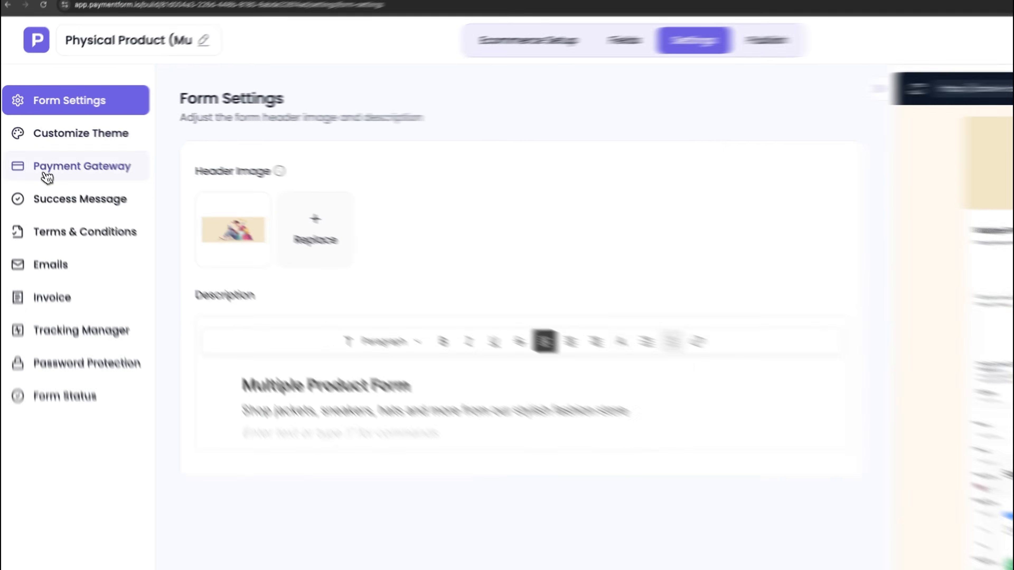
{"action": "left_click", "coordinate": [47, 176]}
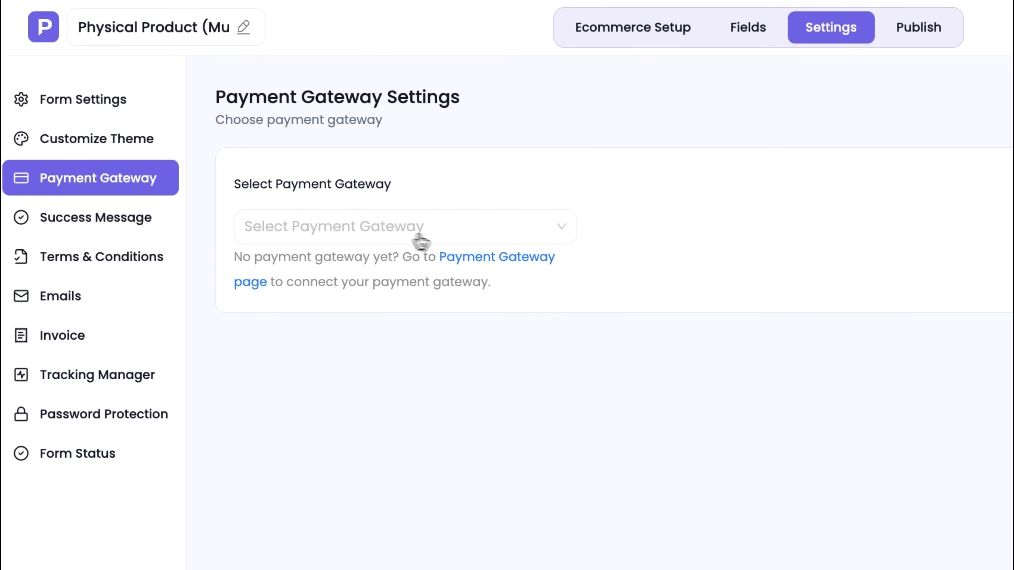
{"action": "left_click", "coordinate": [415, 231]}
{"action": "left_click", "coordinate": [345, 266]}
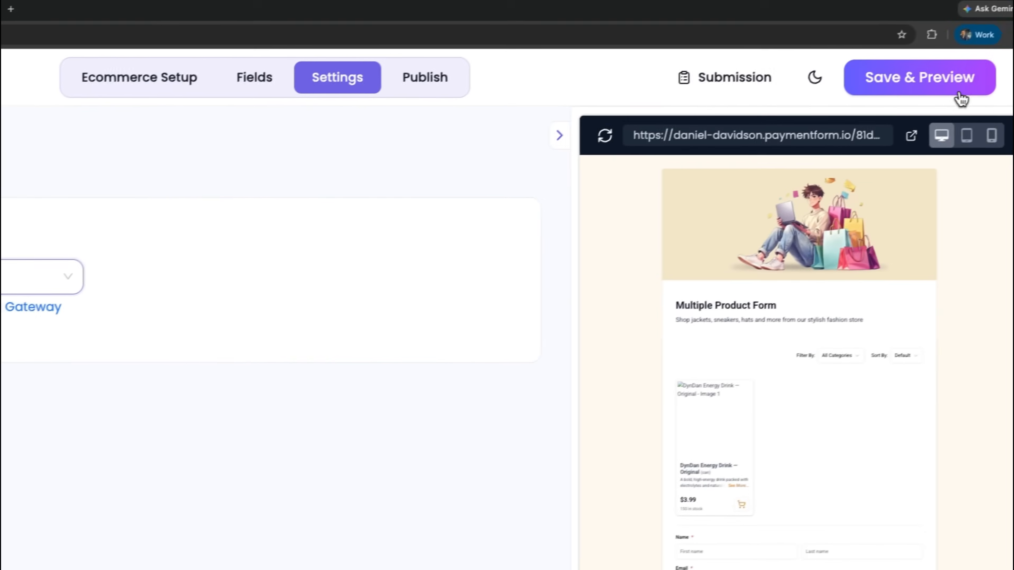
Step: Save the form and review its published page from the header through the product cards to the customer detail fields
{"action": "left_click", "coordinate": [956, 96]}
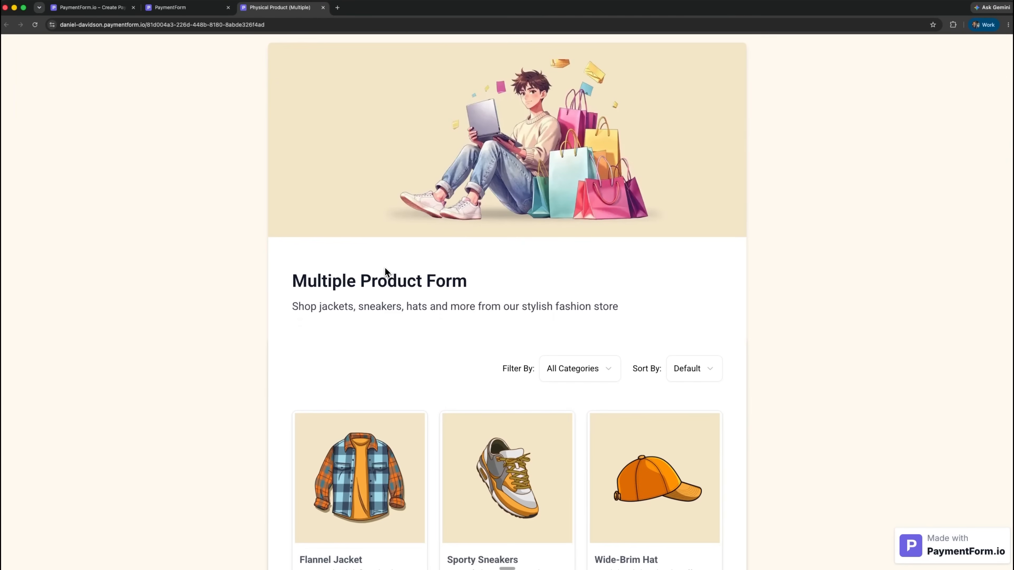
{"action": "scroll", "coordinate": [386, 272], "scroll_direction": "down", "scroll_amount": 5}
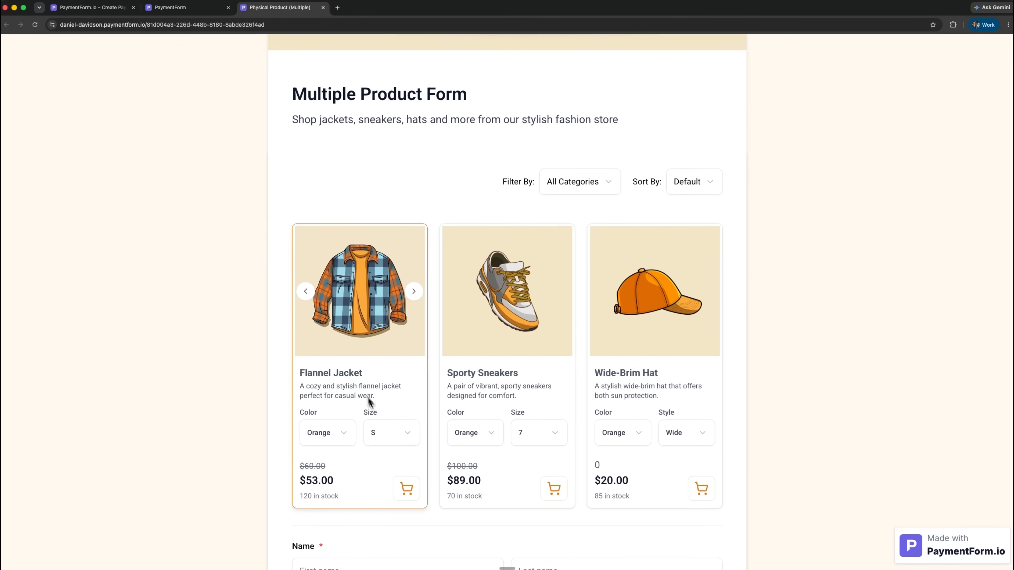
{"action": "scroll", "coordinate": [373, 419], "scroll_direction": "down", "scroll_amount": 3}
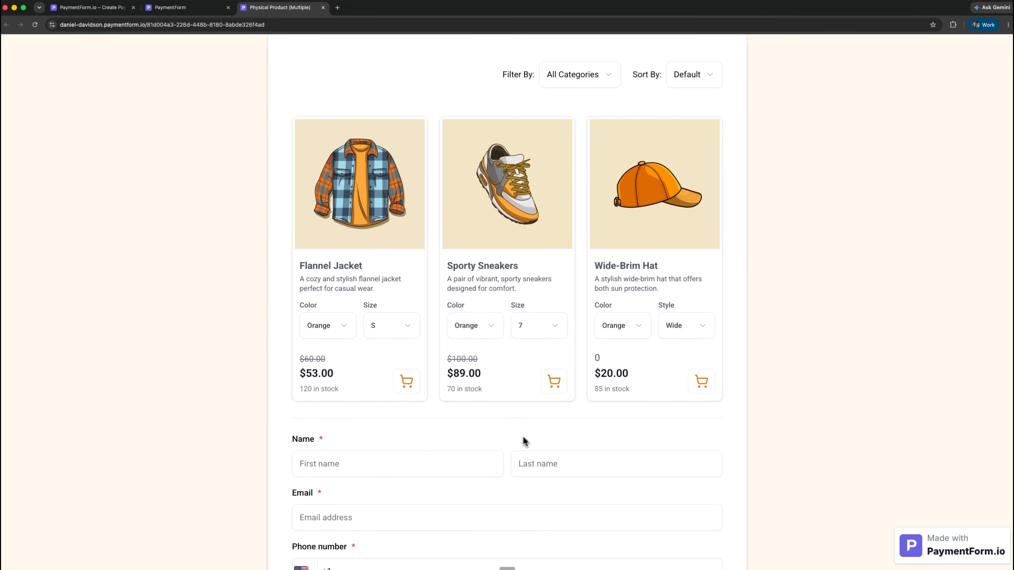
{"action": "scroll", "coordinate": [645, 385], "scroll_direction": "down", "scroll_amount": 10}
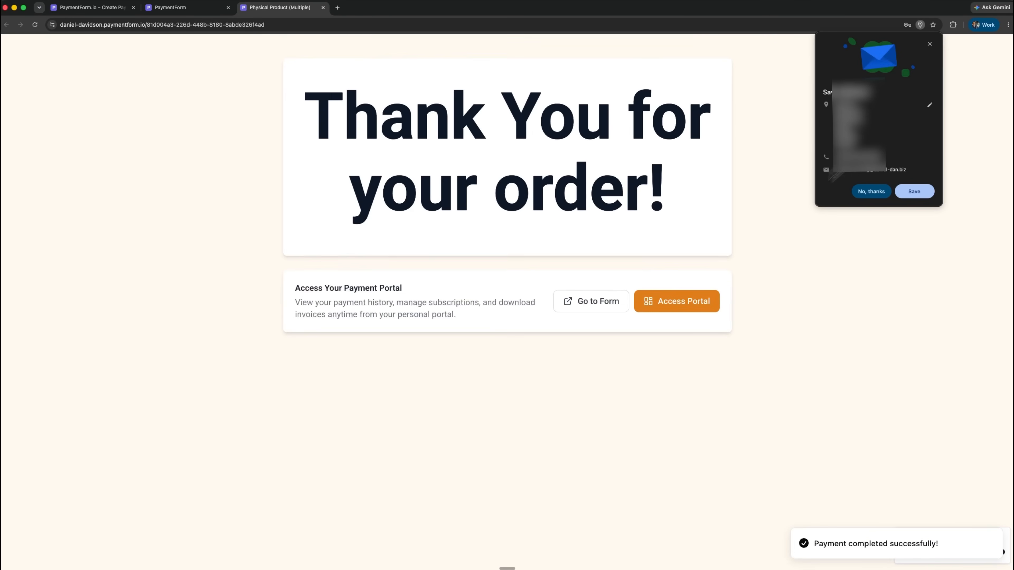
Step: Dismiss the browser's offer to save the contact details and open the customer payment portal from the order confirmation page
{"action": "left_click", "coordinate": [929, 44]}
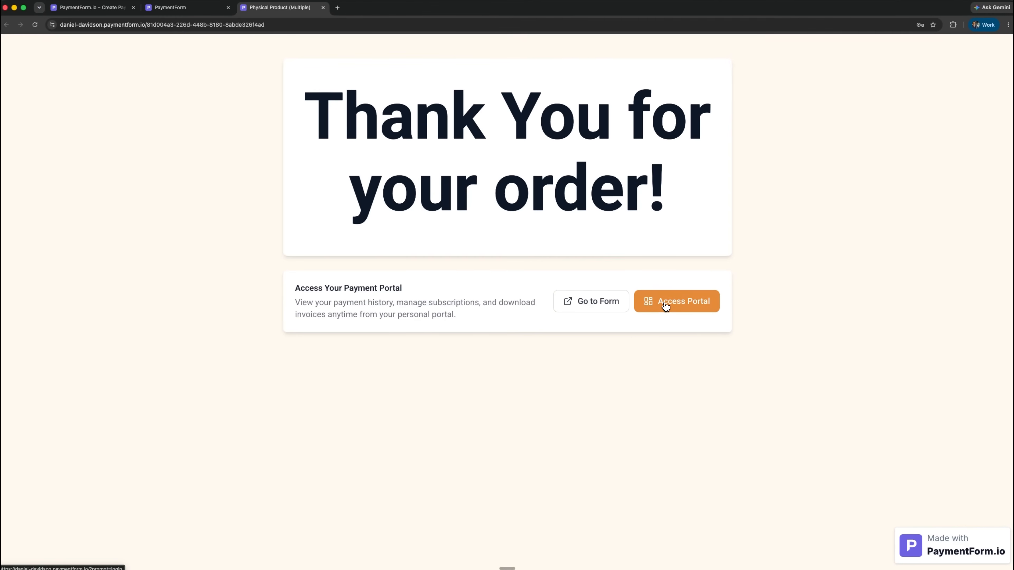
{"action": "left_click", "coordinate": [666, 308]}
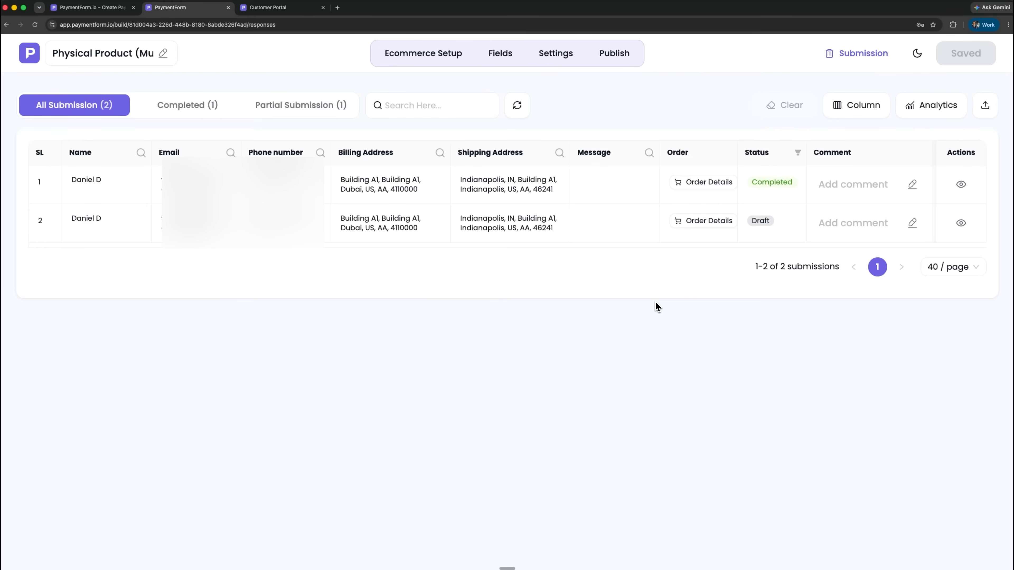
Step: View the order details of the completed submission and open the analytics for the form's submissions
{"action": "left_click", "coordinate": [657, 306]}
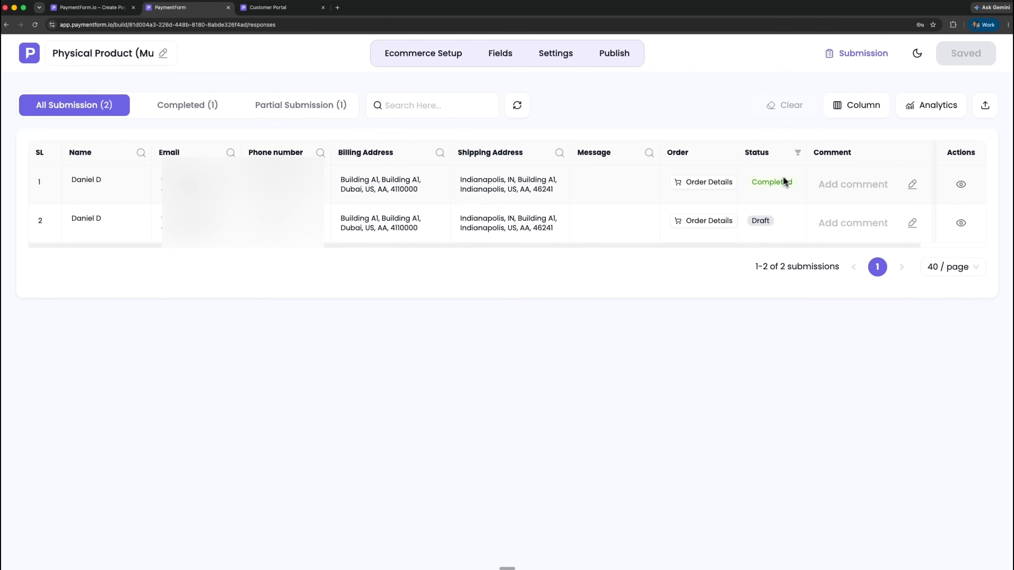
{"action": "left_click", "coordinate": [704, 188]}
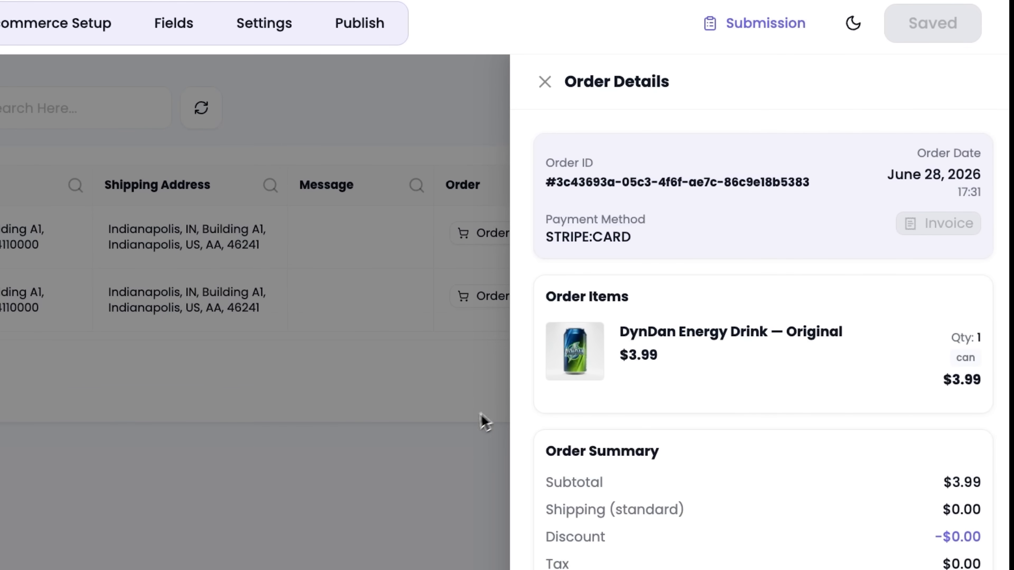
{"action": "left_click", "coordinate": [463, 422]}
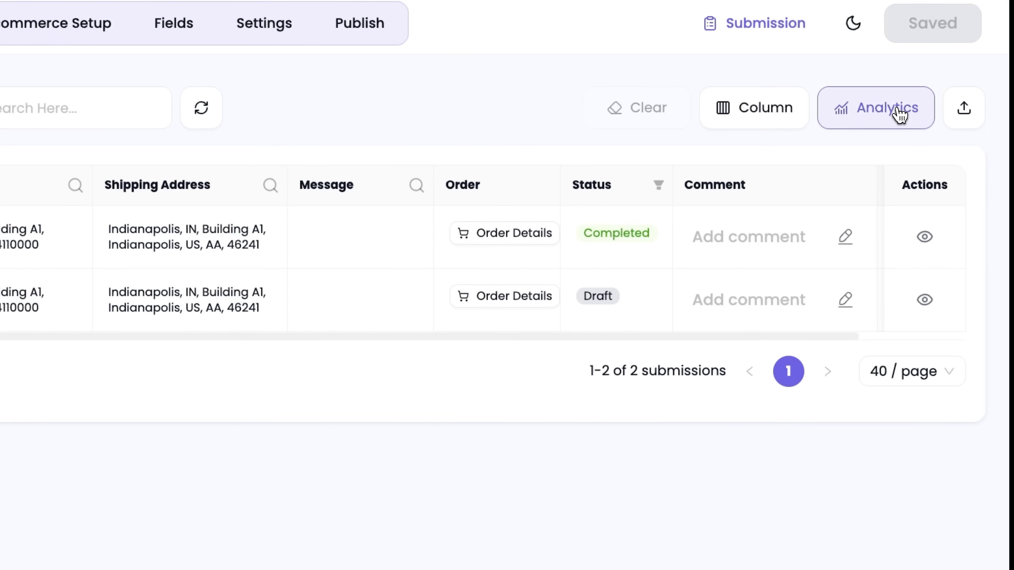
{"action": "left_click", "coordinate": [898, 110]}
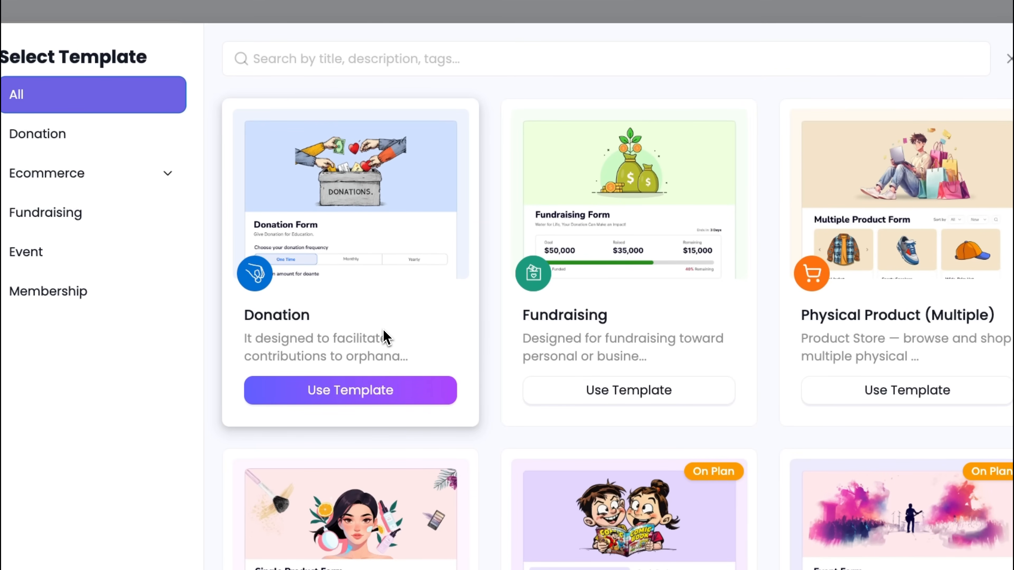
Step: Browse the template gallery, covering the donation, fundraising, product, event and membership form templates
{"action": "scroll", "coordinate": [363, 342], "scroll_direction": "down", "scroll_amount": 2}
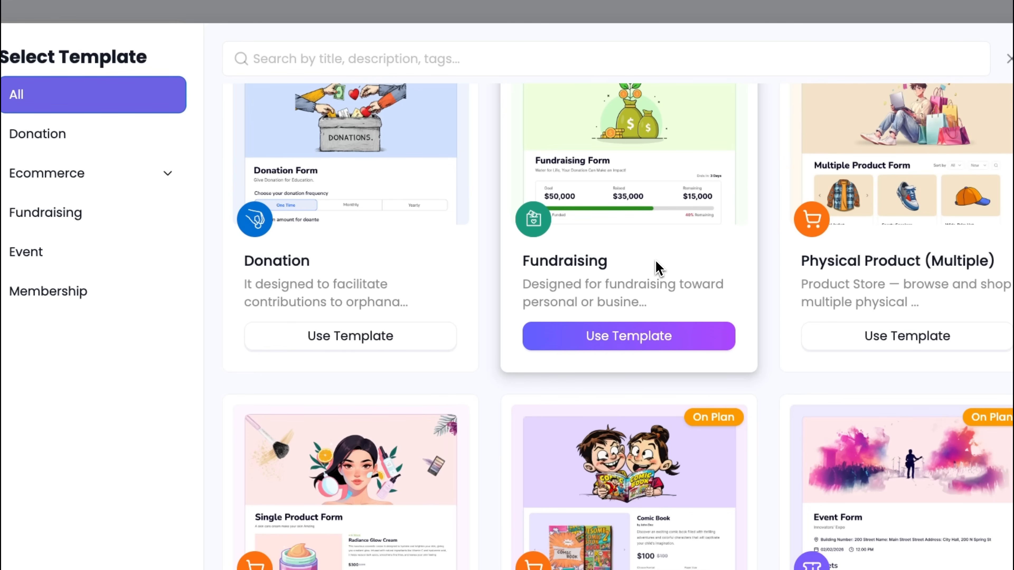
{"action": "scroll", "coordinate": [657, 267], "scroll_direction": "down", "scroll_amount": 6}
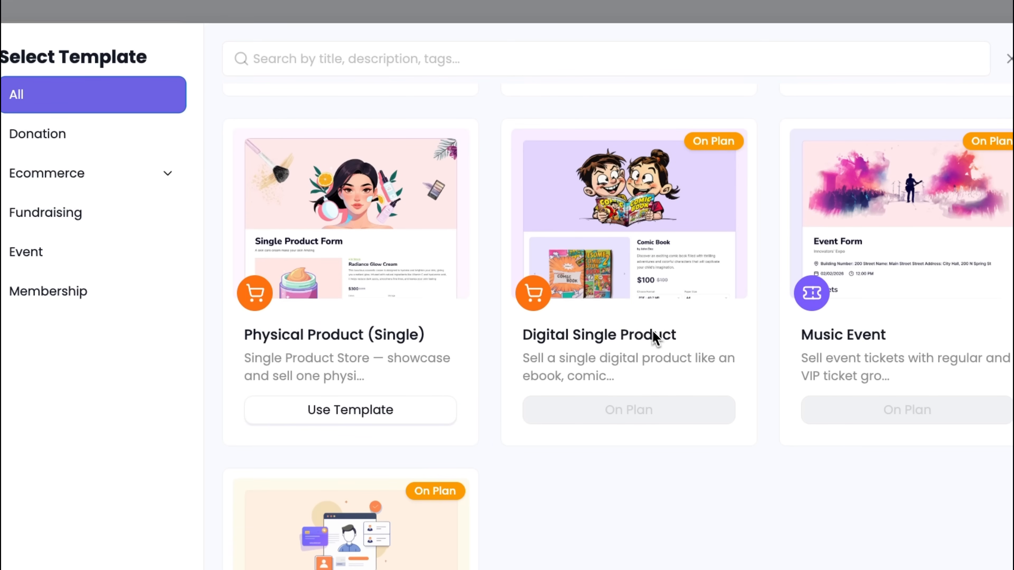
{"action": "scroll", "coordinate": [655, 337], "scroll_direction": "down", "scroll_amount": 3}
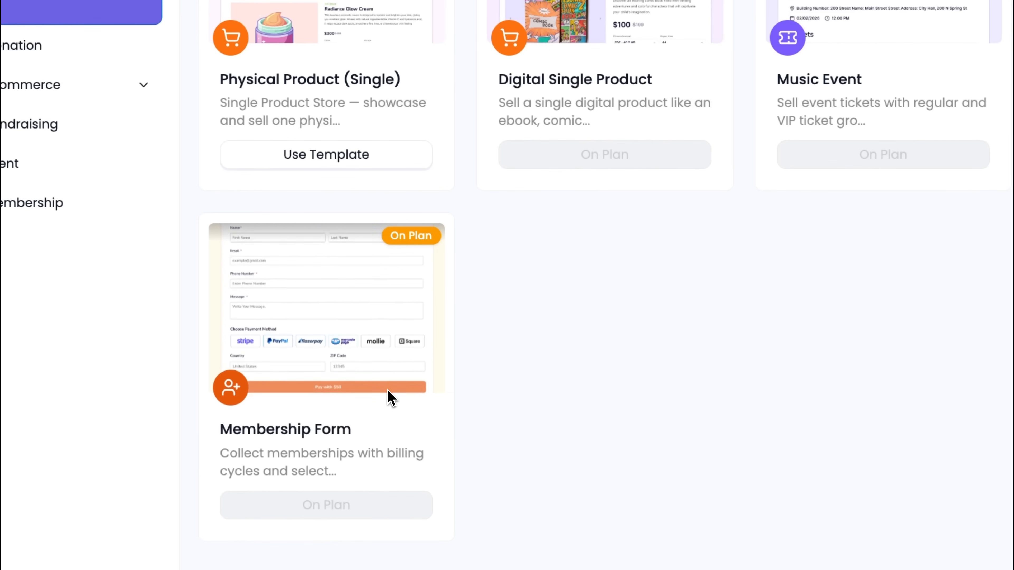
{"action": "scroll", "coordinate": [546, 354], "scroll_direction": "up", "scroll_amount": 3}
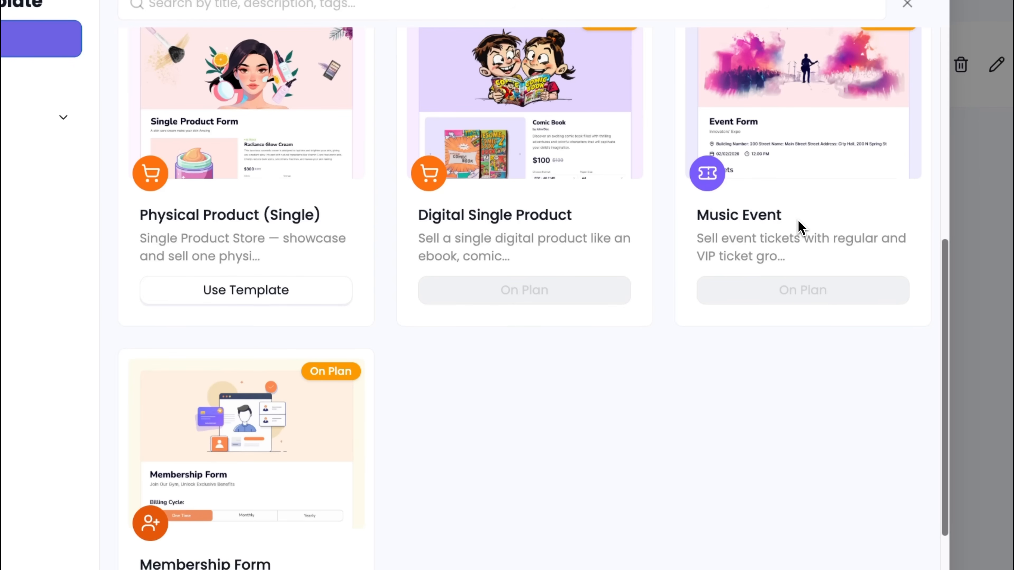
{"action": "scroll", "coordinate": [475, 397], "scroll_direction": "down", "scroll_amount": 3}
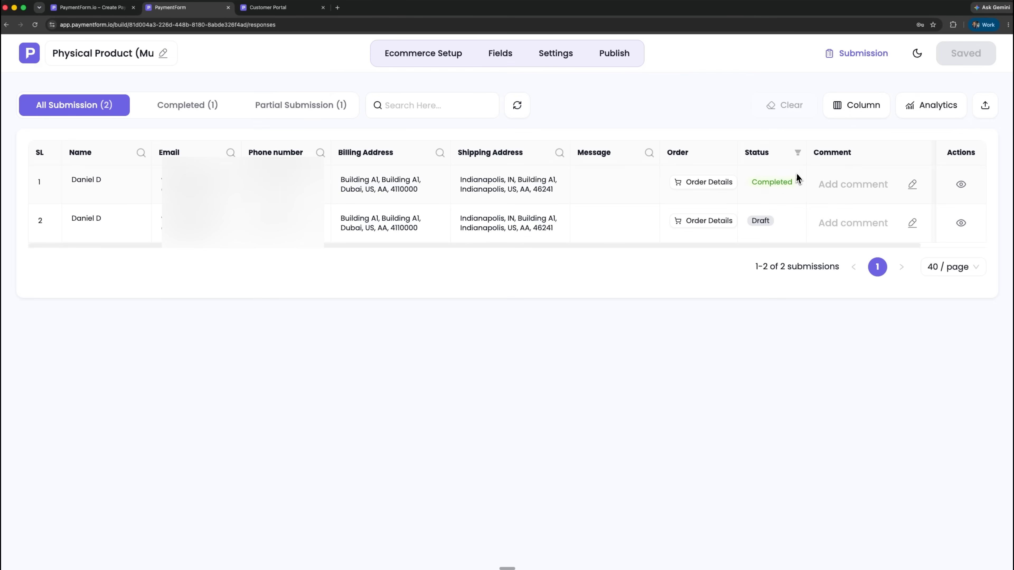
Step: Inspect the completed submission's order items and summary, and open the submission analytics
{"action": "left_click", "coordinate": [704, 183]}
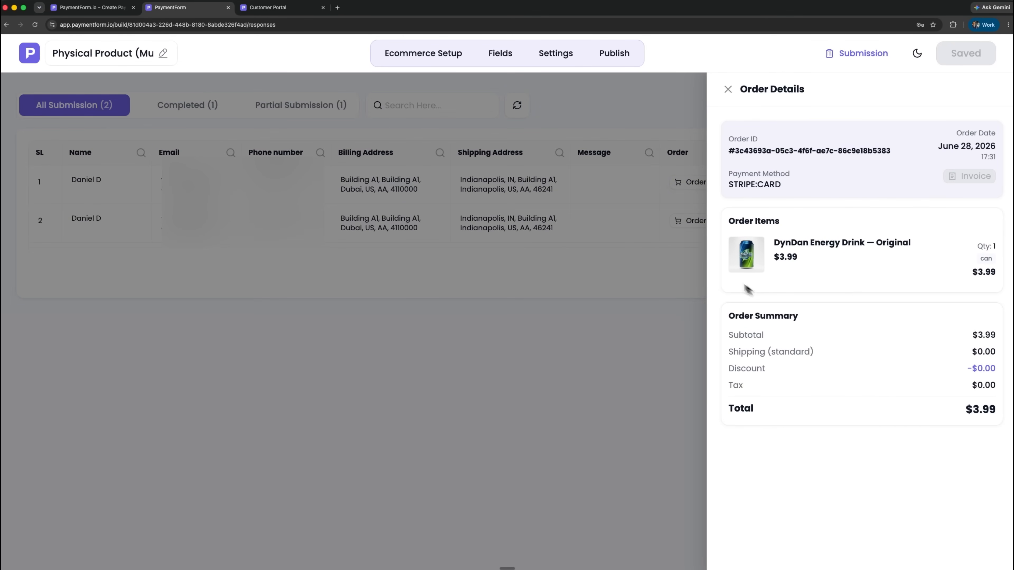
{"action": "left_click", "coordinate": [681, 303]}
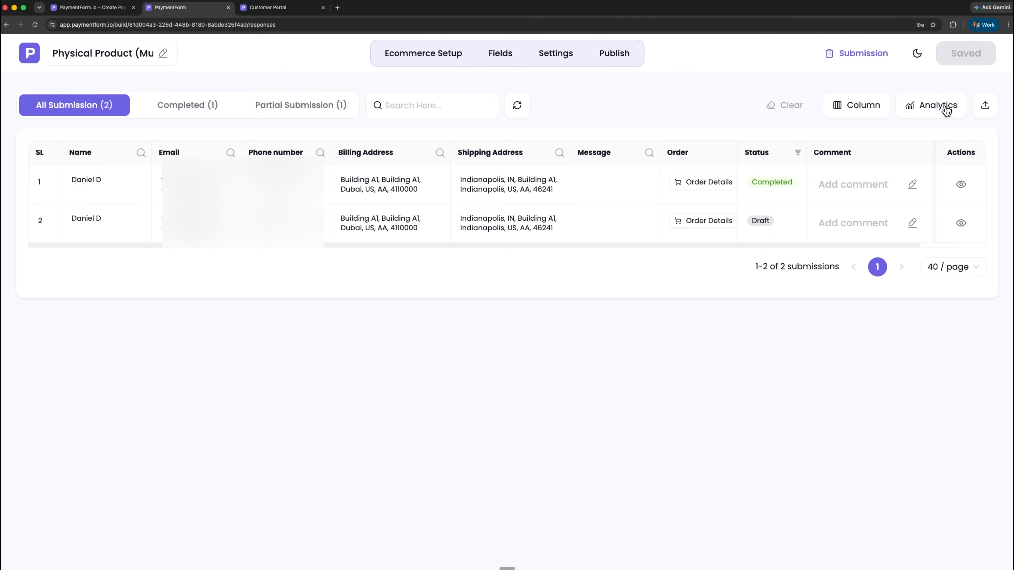
{"action": "left_click", "coordinate": [947, 111]}
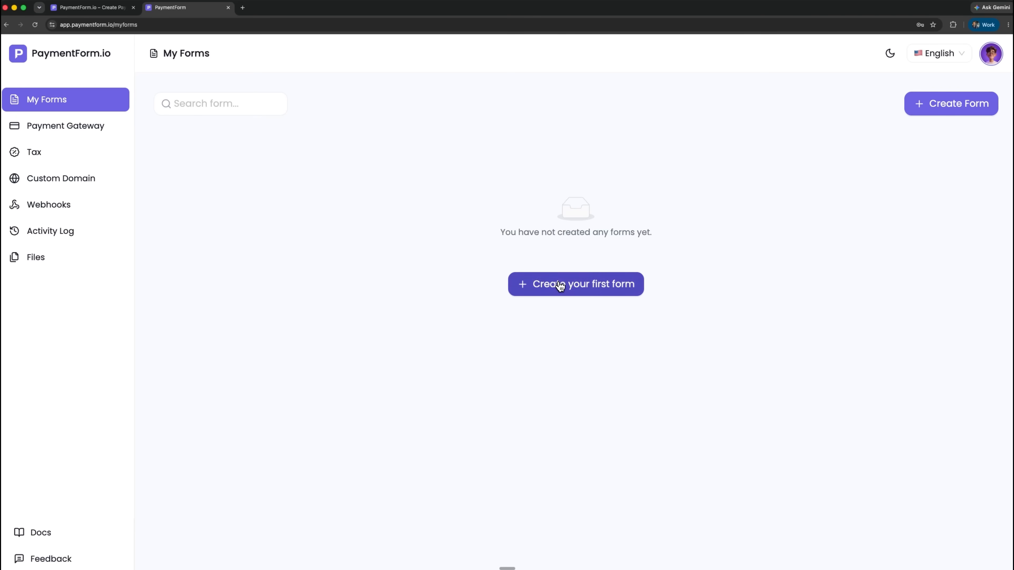
{"action": "left_click", "coordinate": [560, 286]}
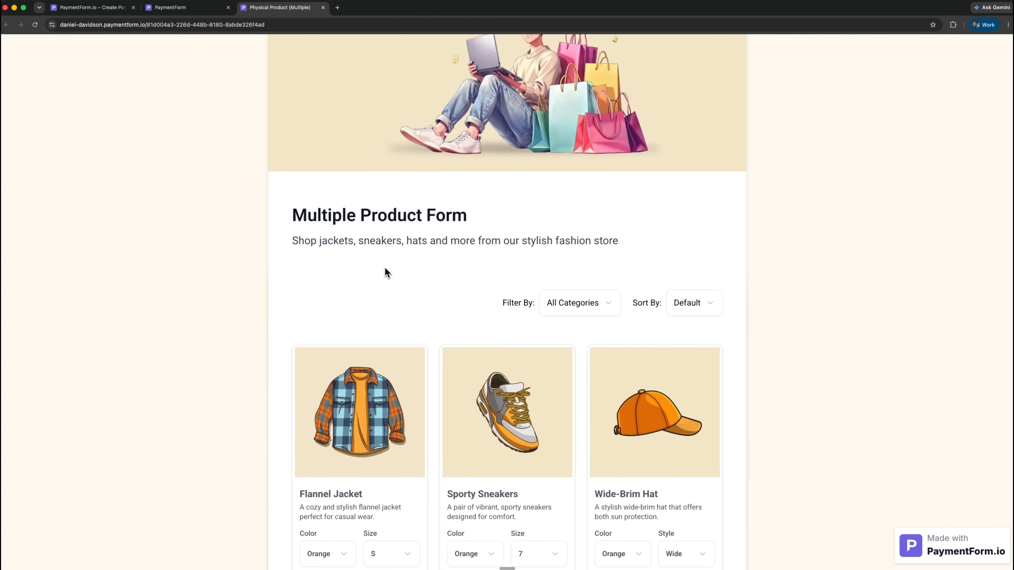
Step: Look over the published form's product cards and dismiss the browser's offer to save contact details on the order confirmation page
{"action": "scroll", "coordinate": [384, 268], "scroll_direction": "down", "scroll_amount": 3}
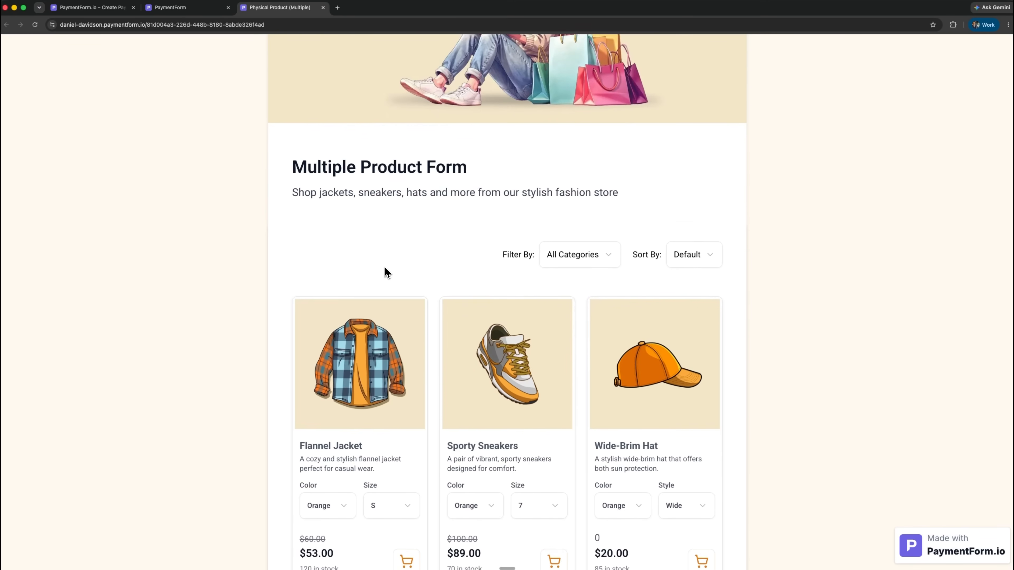
{"action": "scroll", "coordinate": [376, 428], "scroll_direction": "down", "scroll_amount": 3}
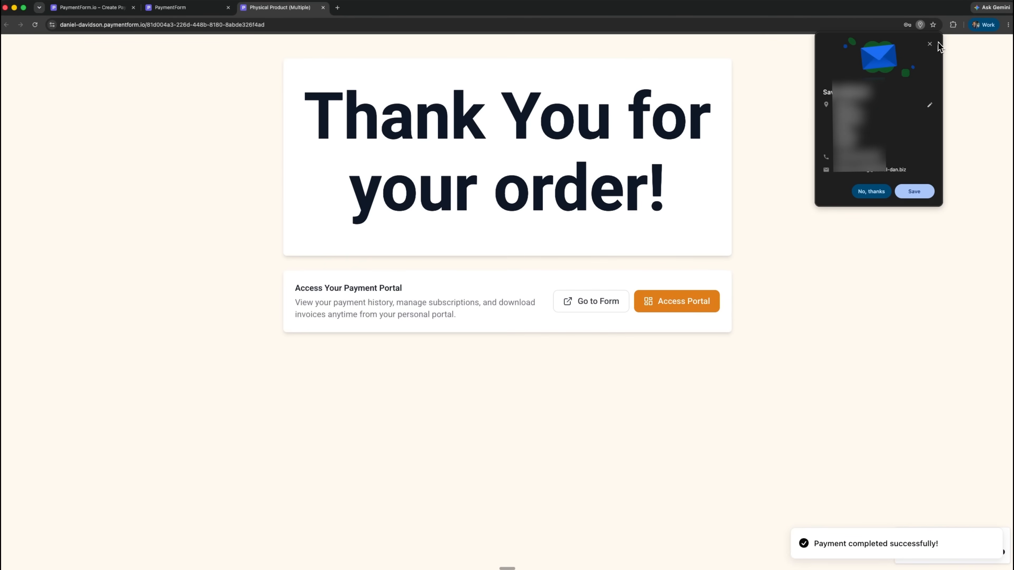
{"action": "left_click", "coordinate": [929, 44]}
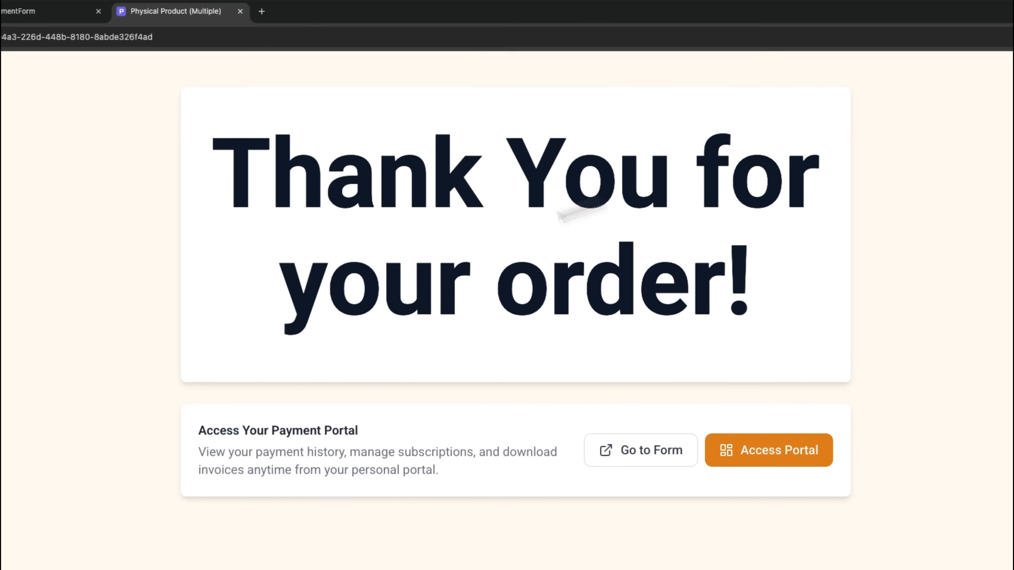